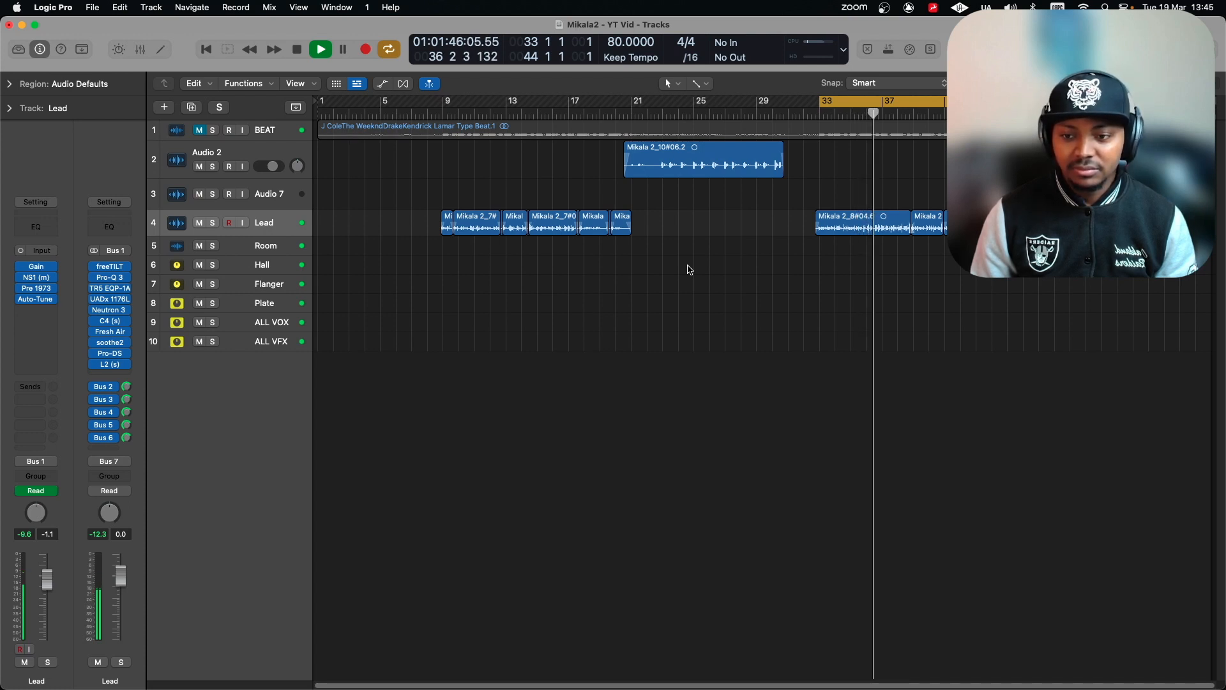
- Bypass the Lead vocal's Bus 3, 4, 5 and 6 sends and audition the vocal without those effects
key(space)
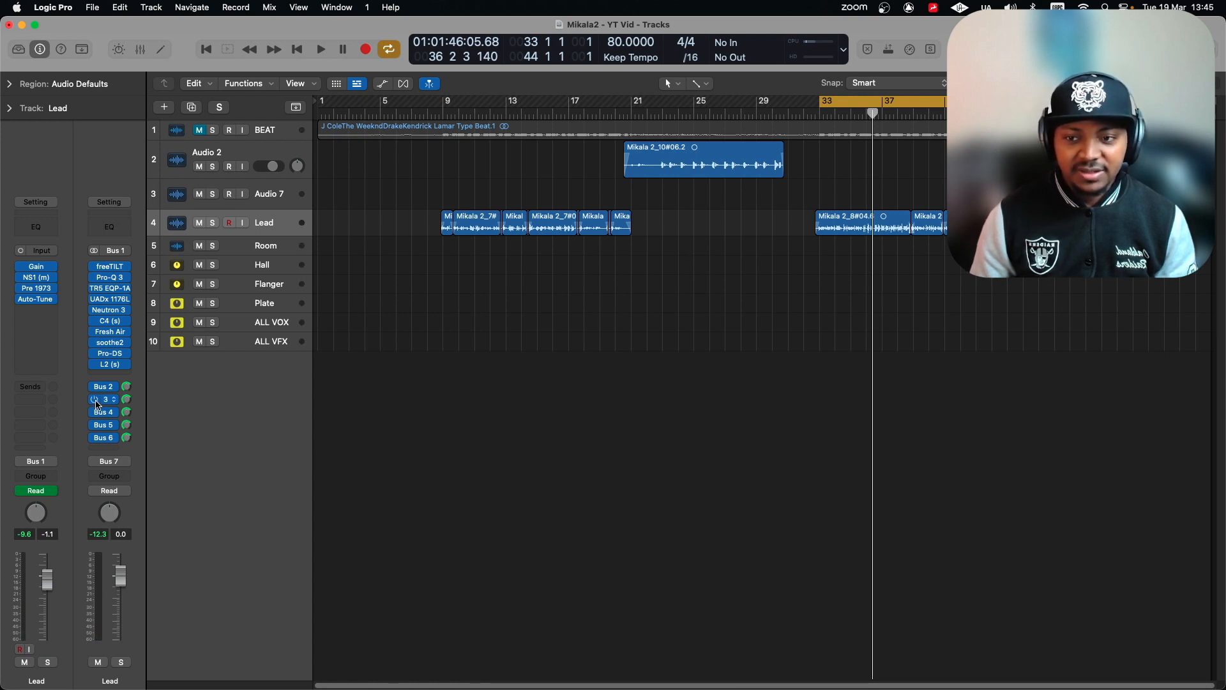
drag(95, 404, 97, 440)
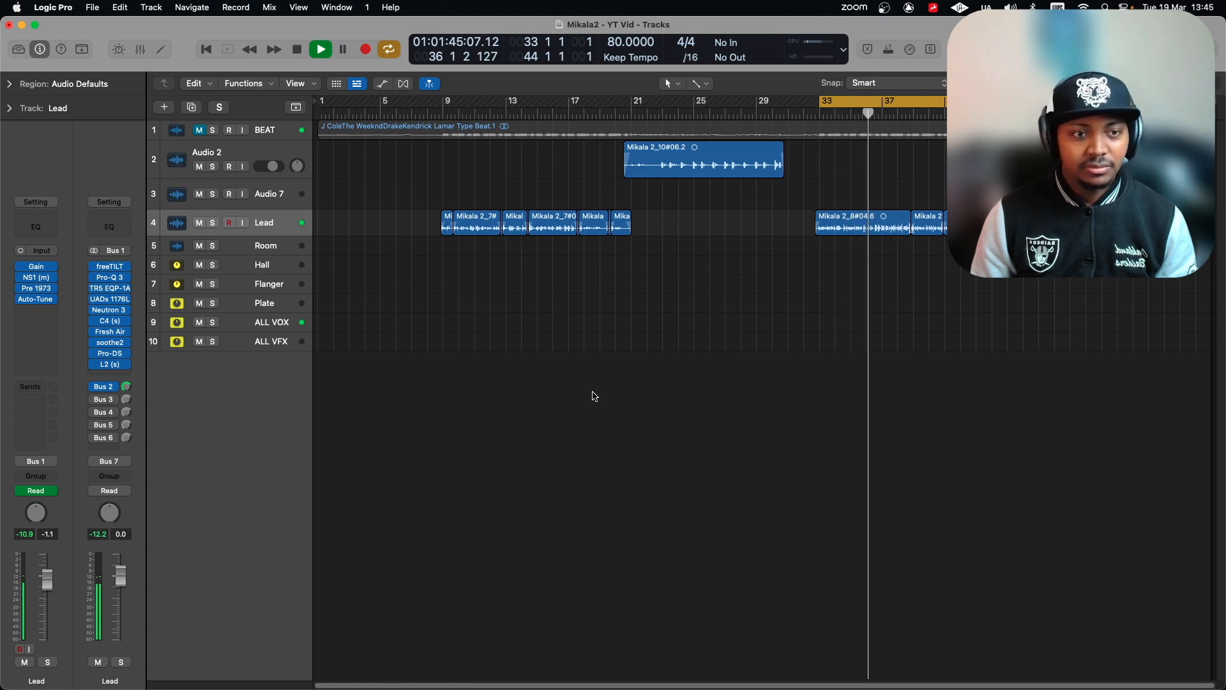
key(space)
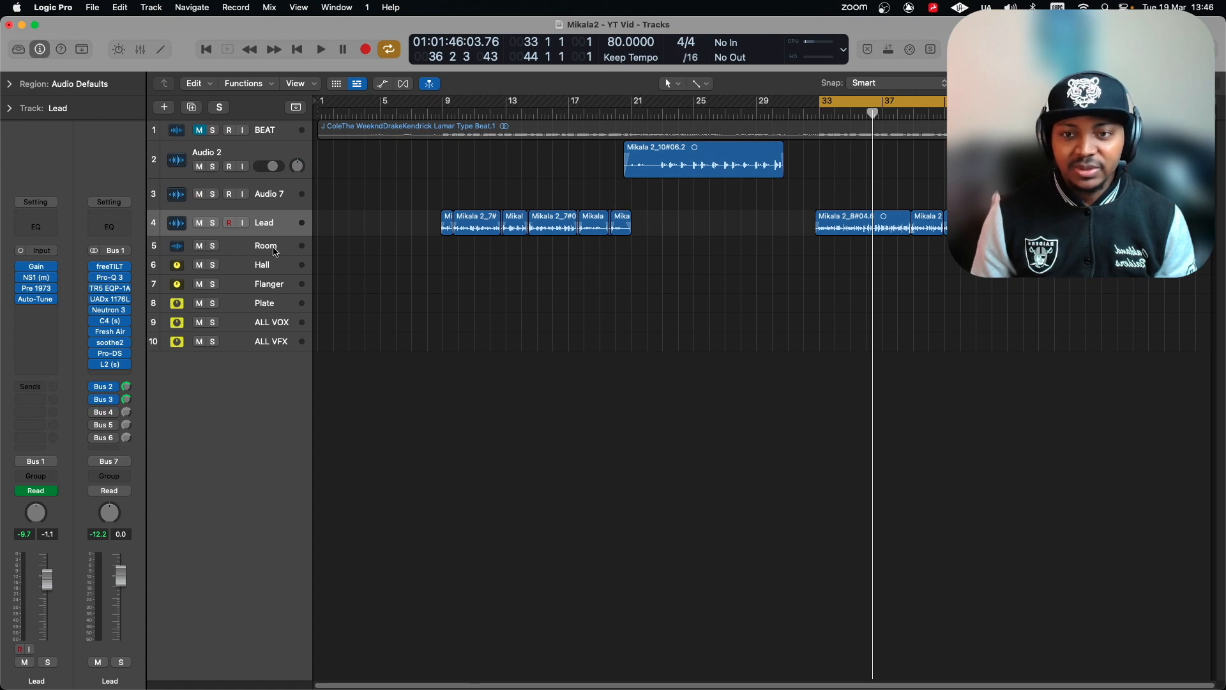
- Examine the R2 reverb settings on the Room return, including size, predelay and reverb time
click(274, 246)
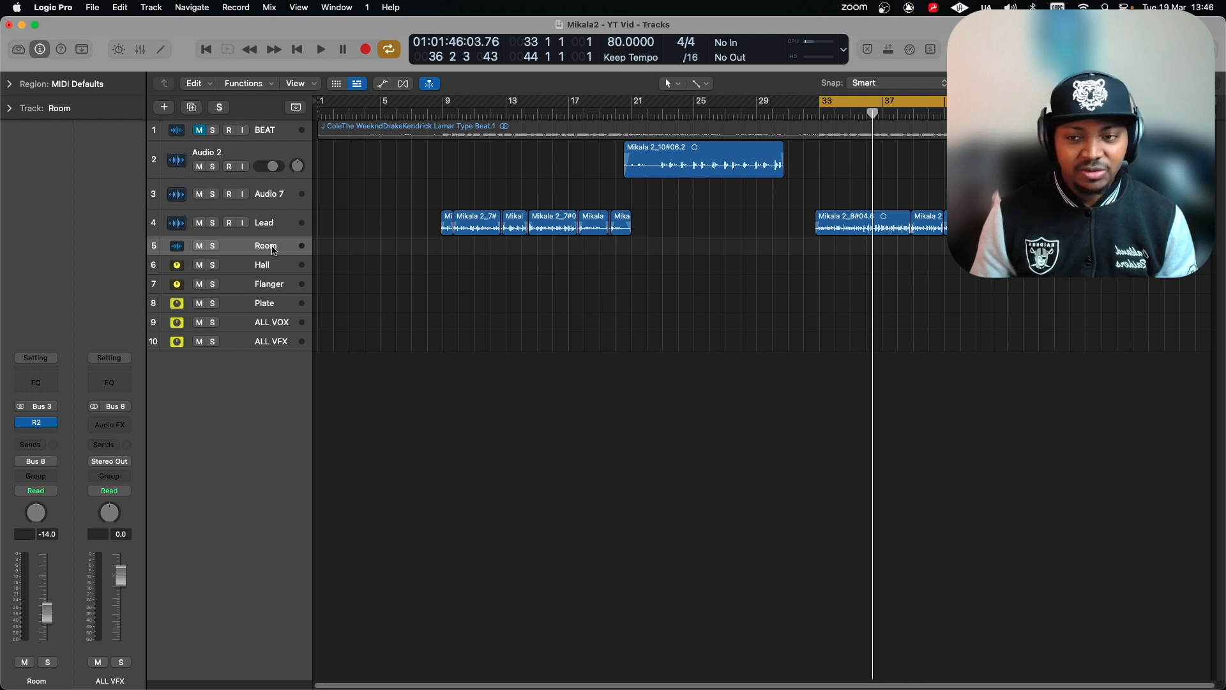
click(37, 424)
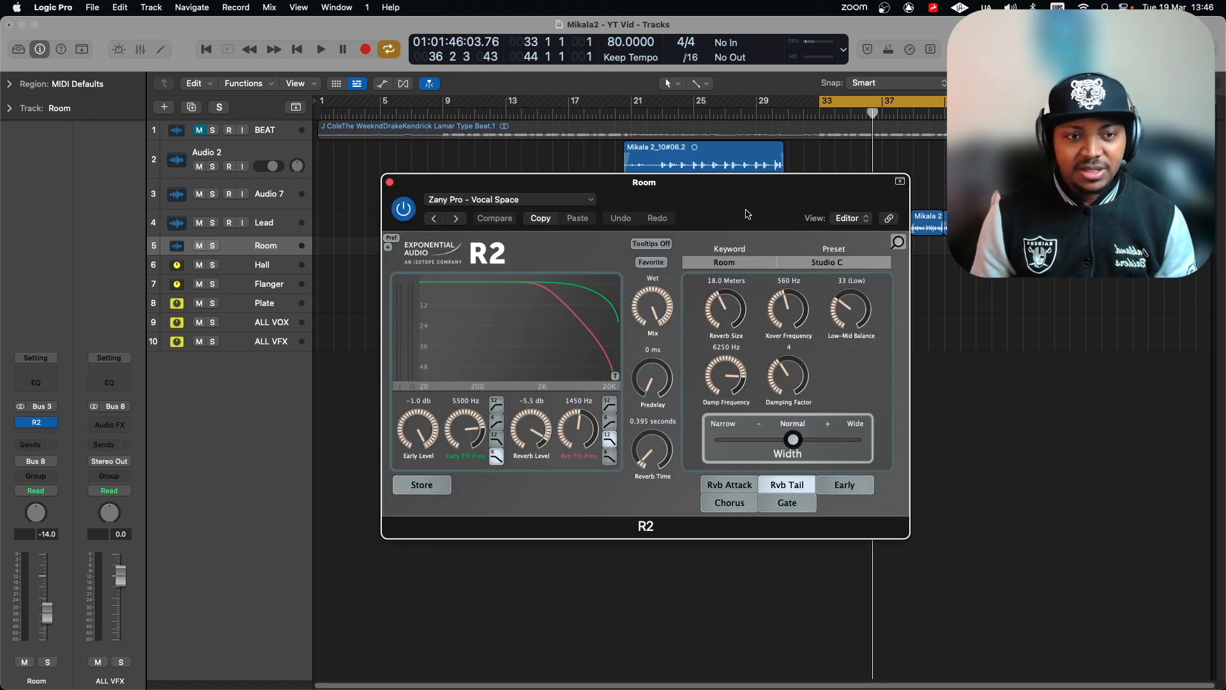
drag(745, 213, 701, 233)
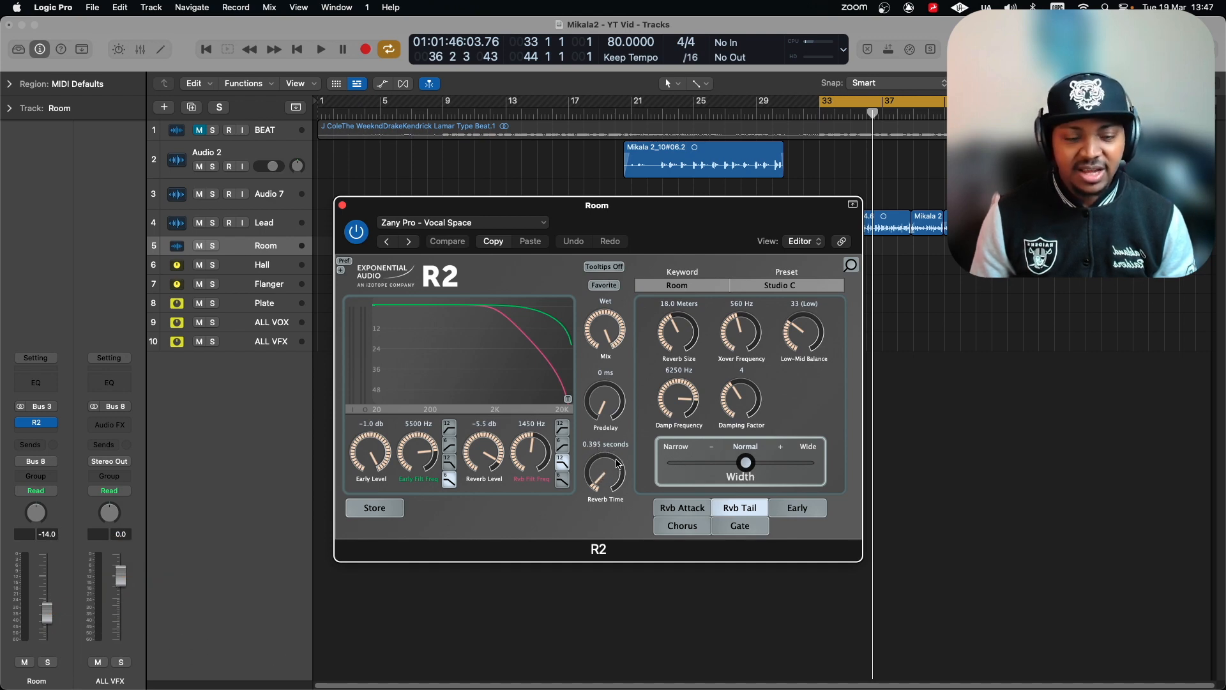
click(342, 205)
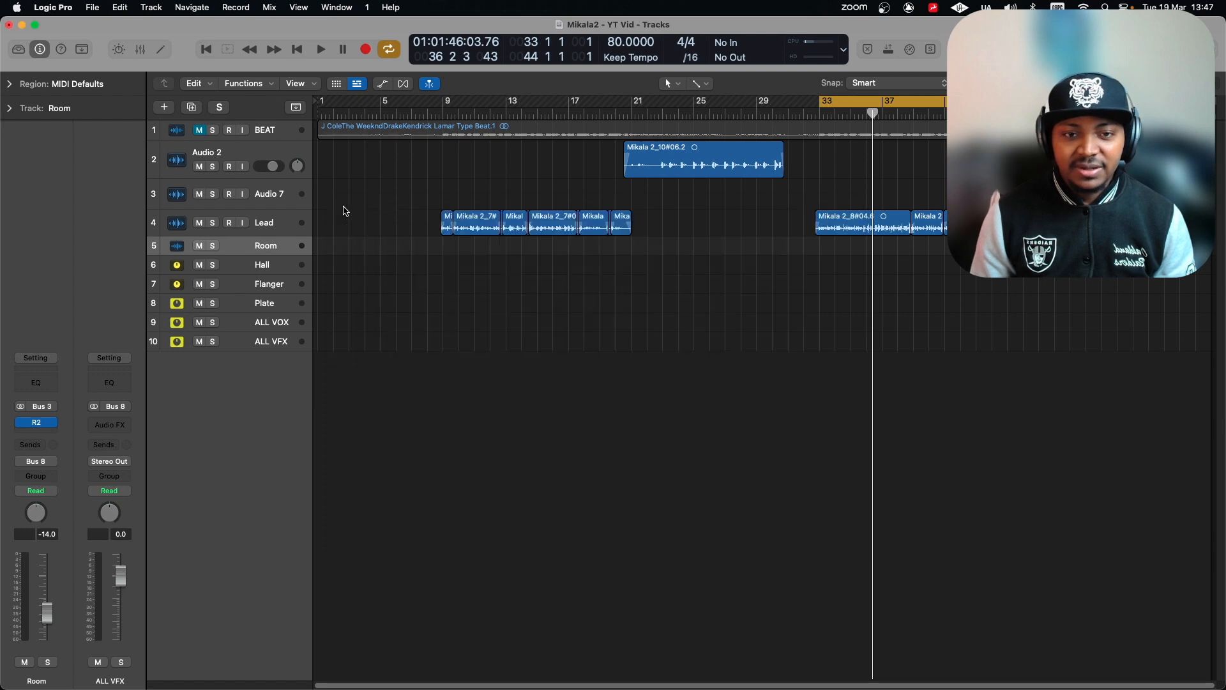
- Solo the Room return and audition its reverb on its own, followed by a playback with the Lead vocal soloed too
click(48, 662)
click(279, 221)
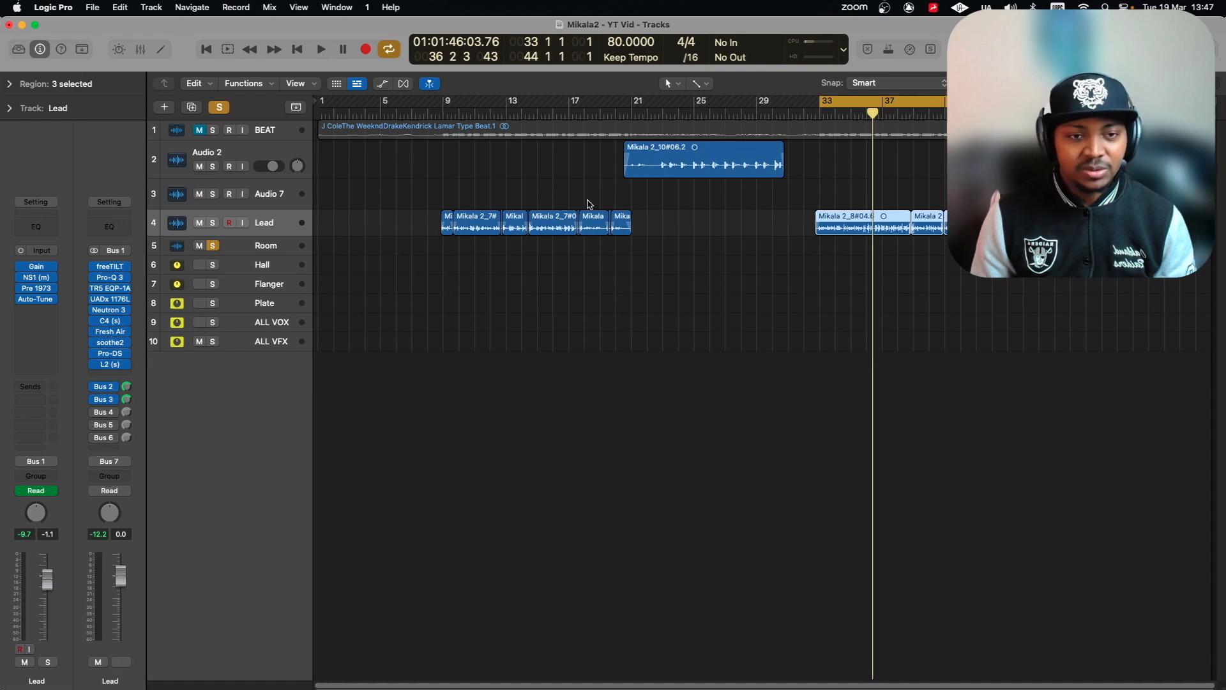
key(space)
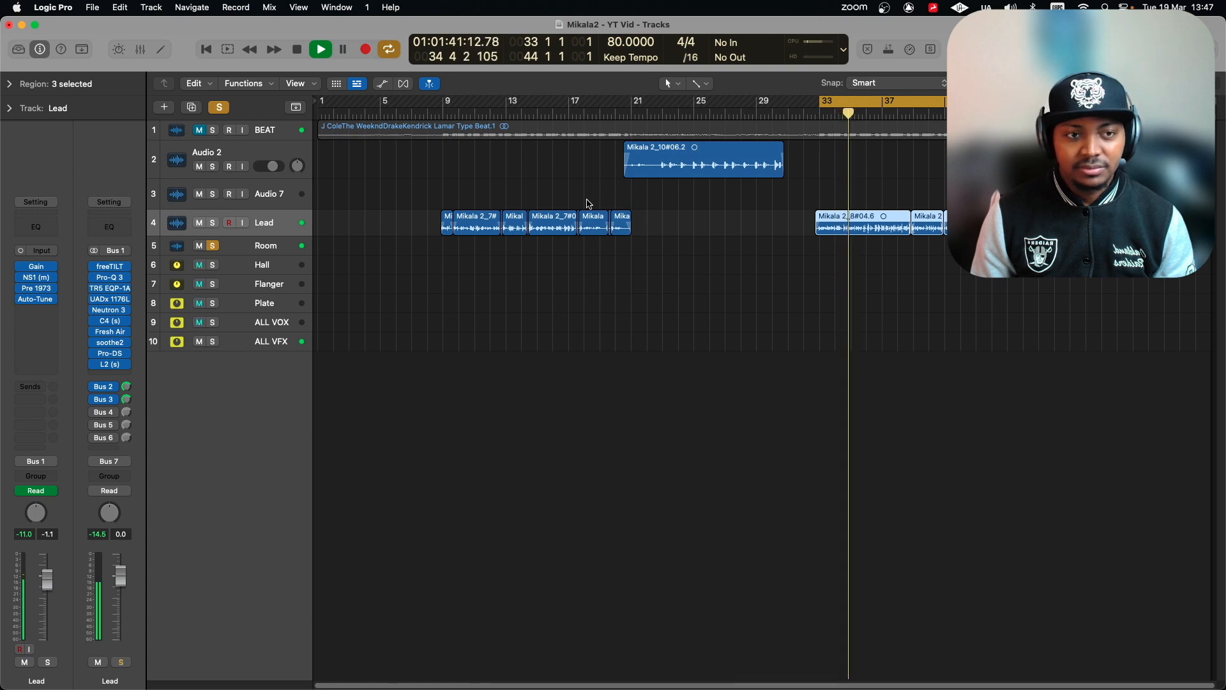
key(space)
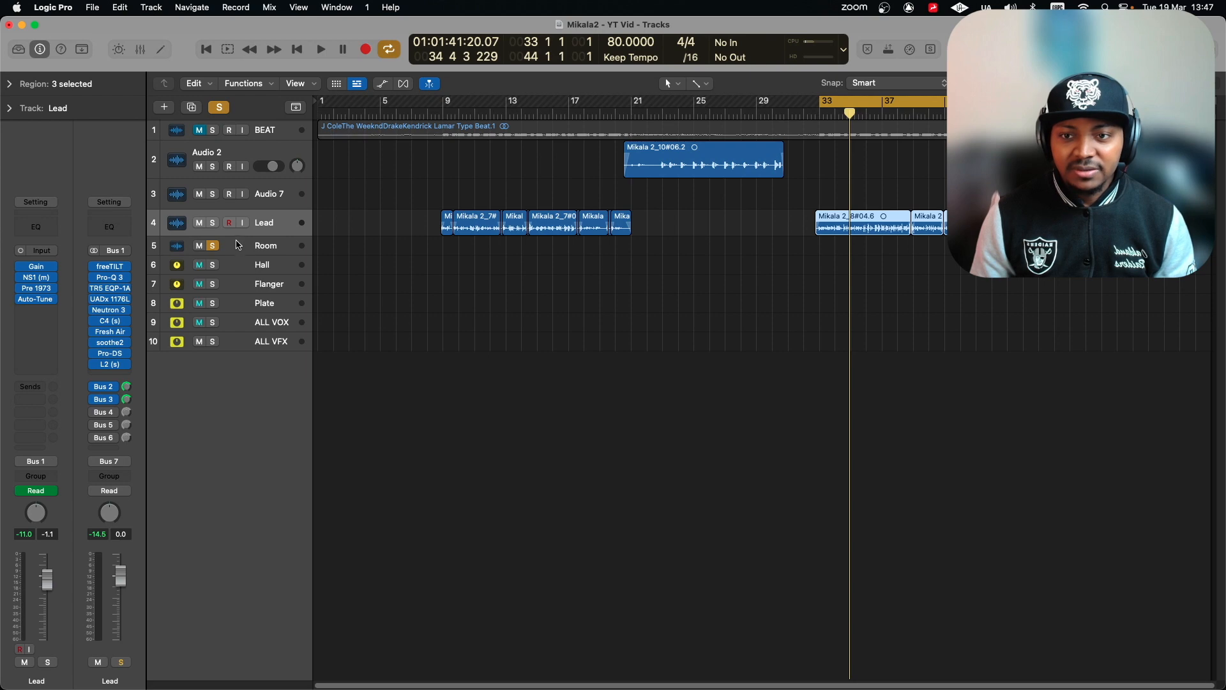
key(space)
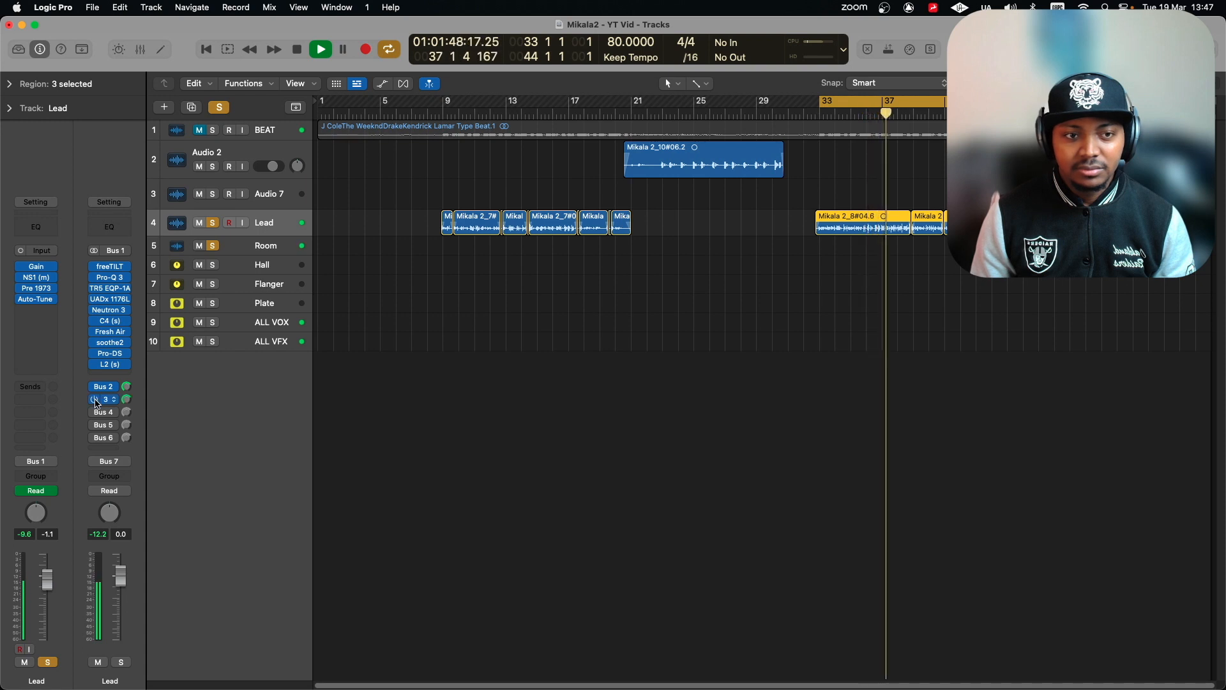
key(space)
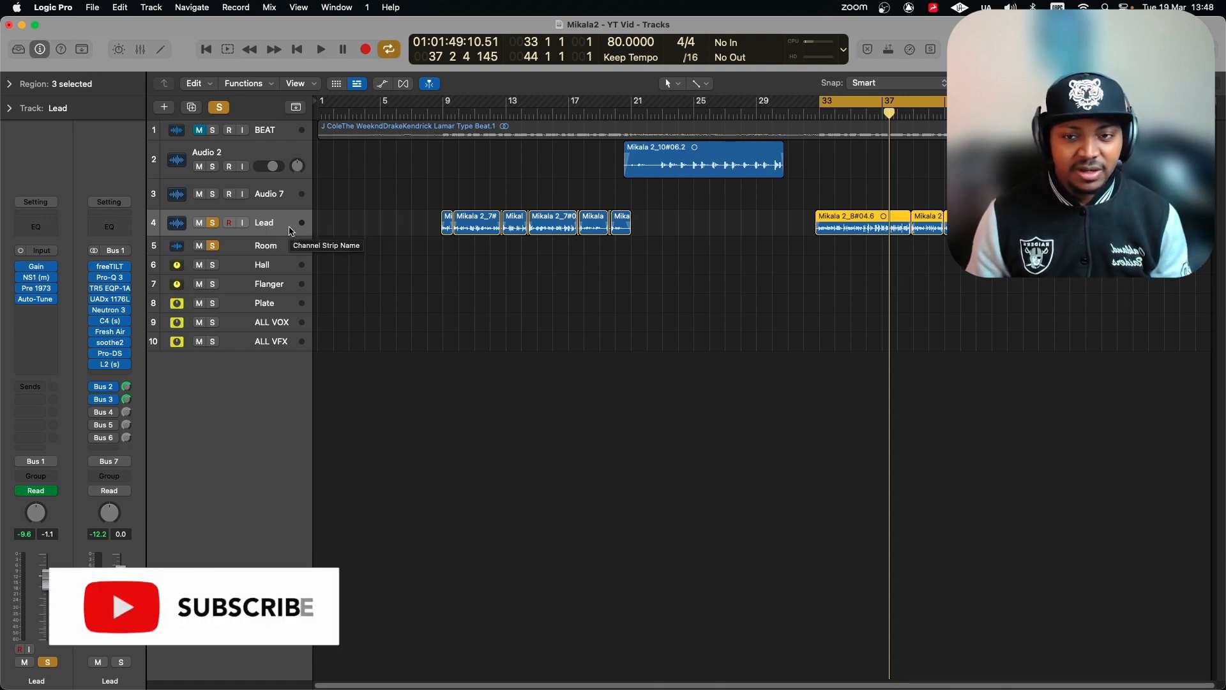
- Solo the Hall return and examine its ValhallaVintageVerb settings
click(273, 251)
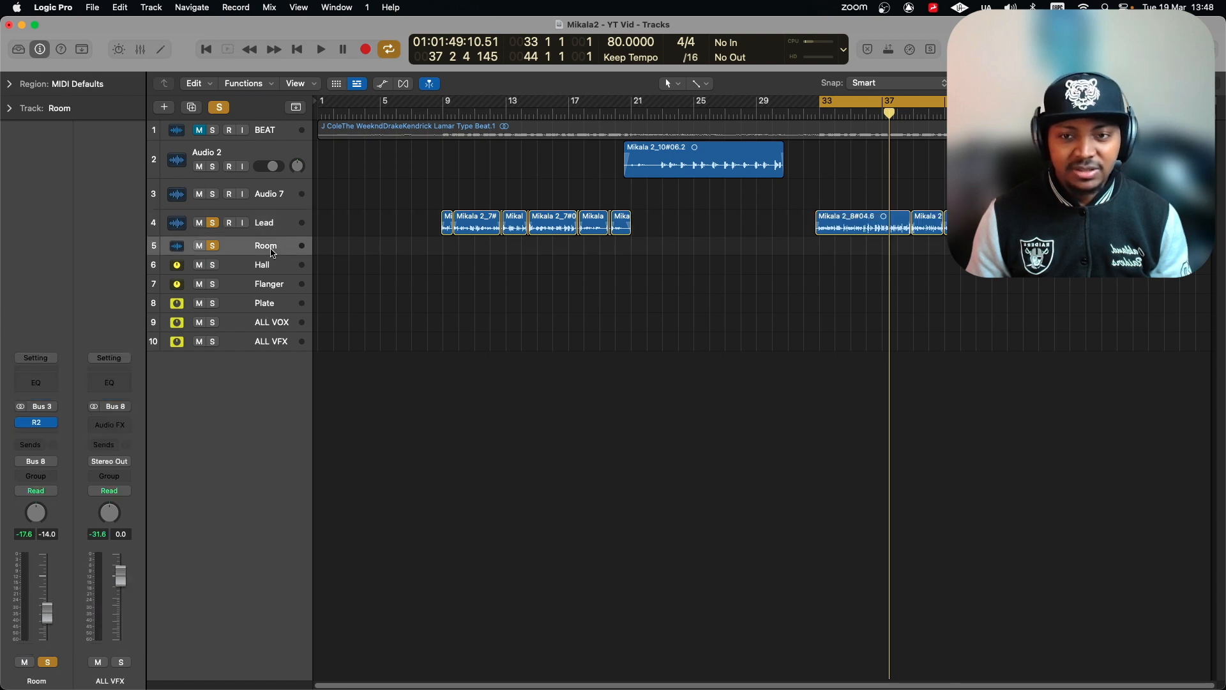
click(268, 265)
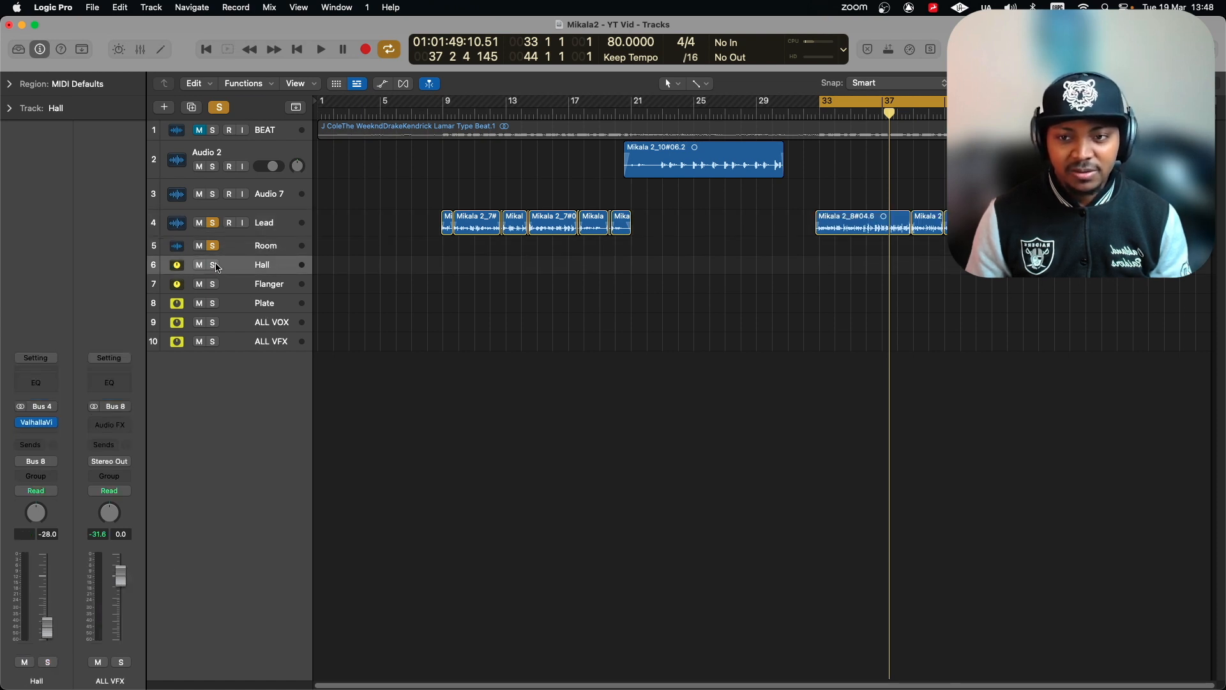
click(36, 422)
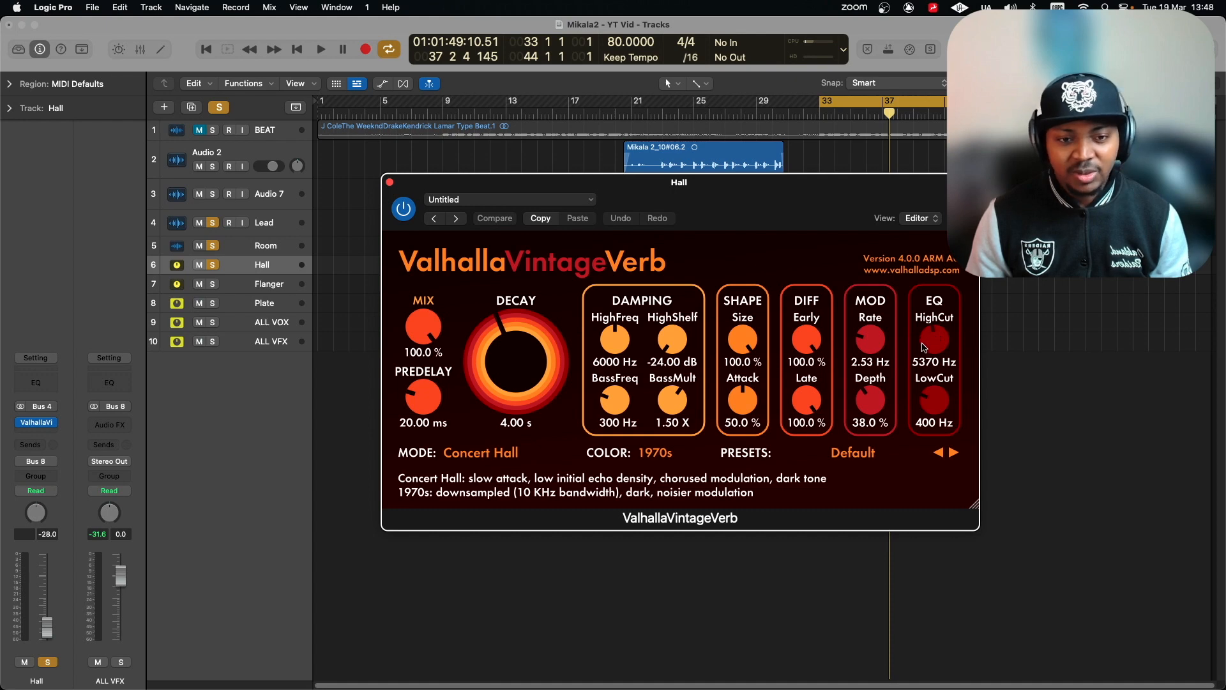
click(390, 183)
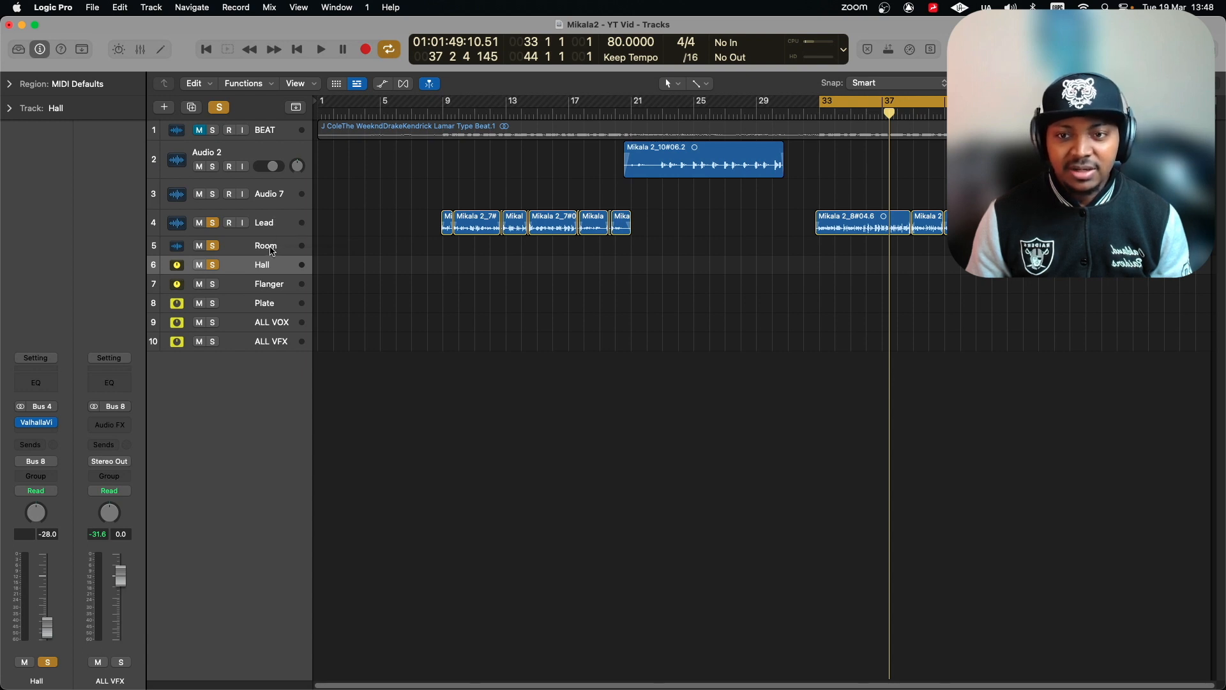
- Compare the Room and Hall fader levels, and audition the Hall reverb alone and with the Lead and Room soloed
click(272, 246)
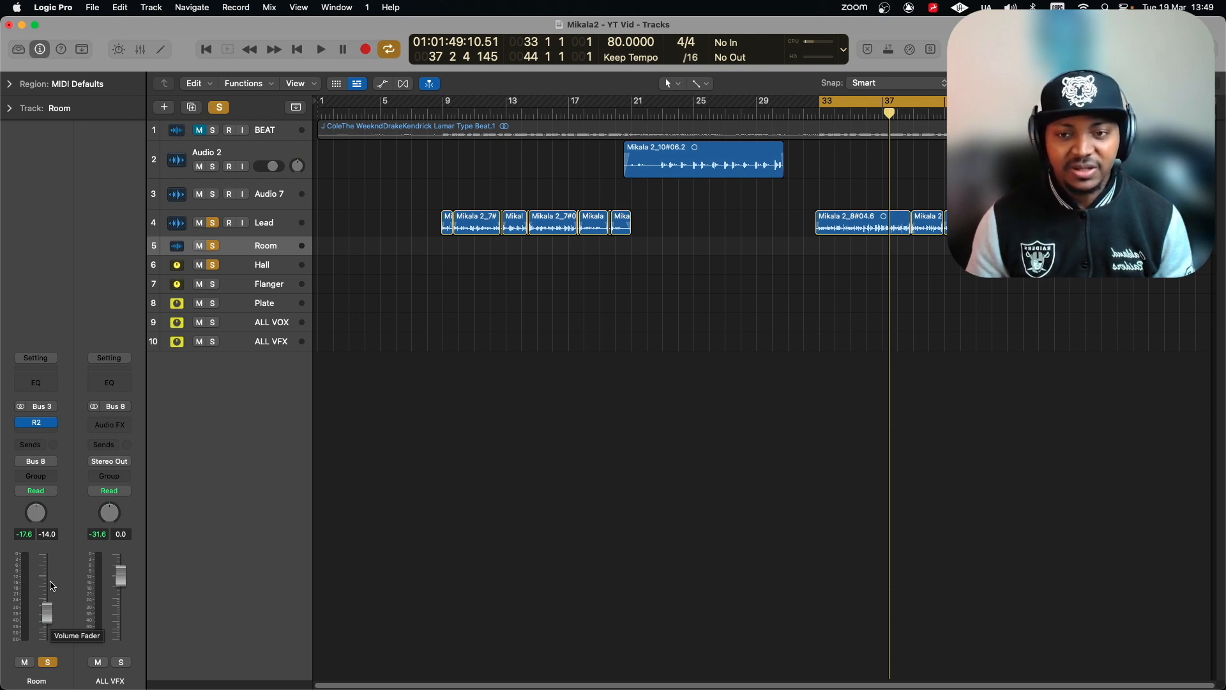
click(271, 265)
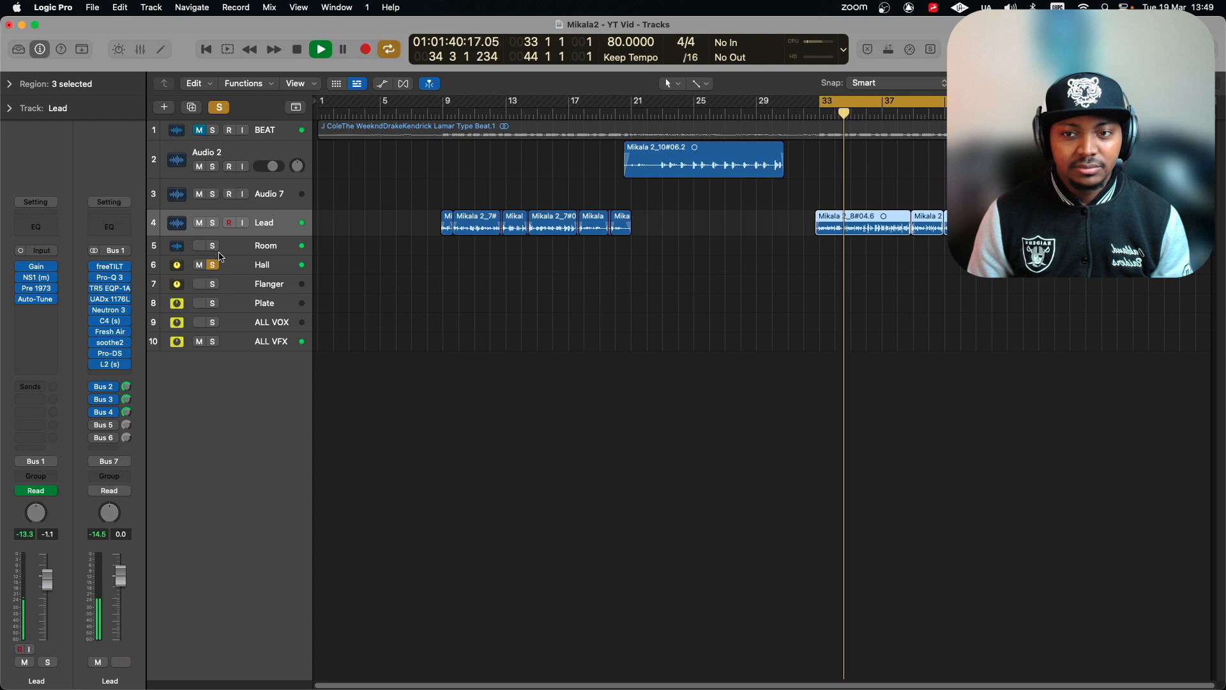
click(213, 223)
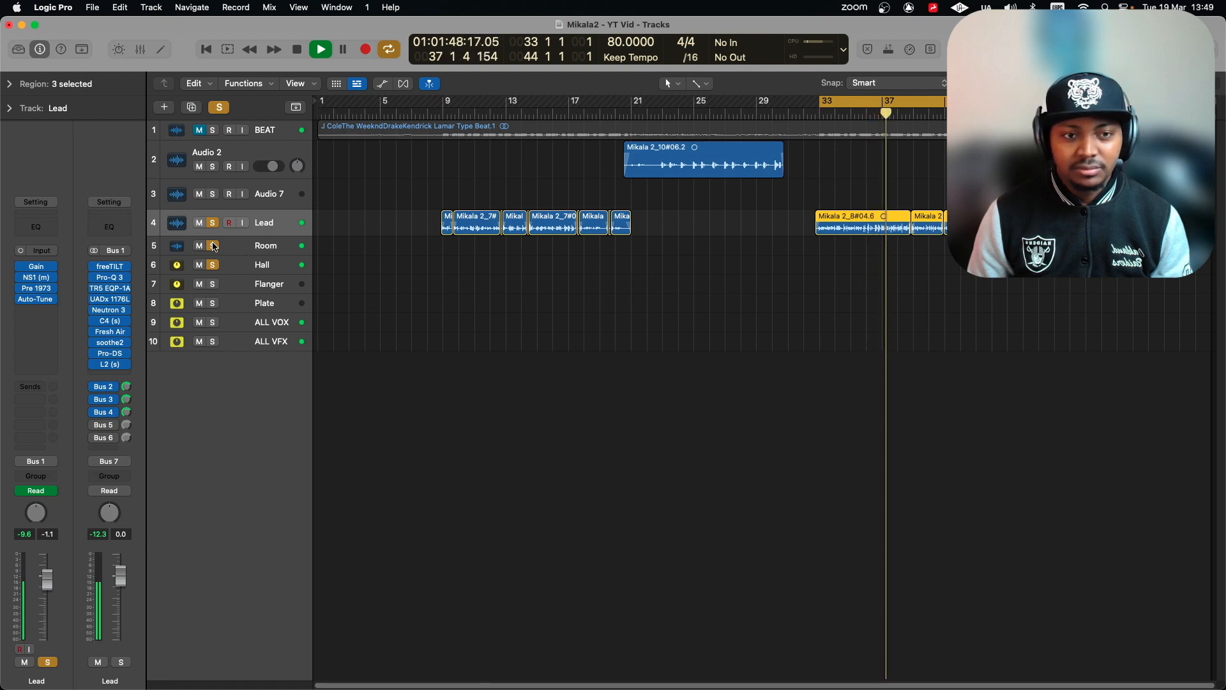
key(space)
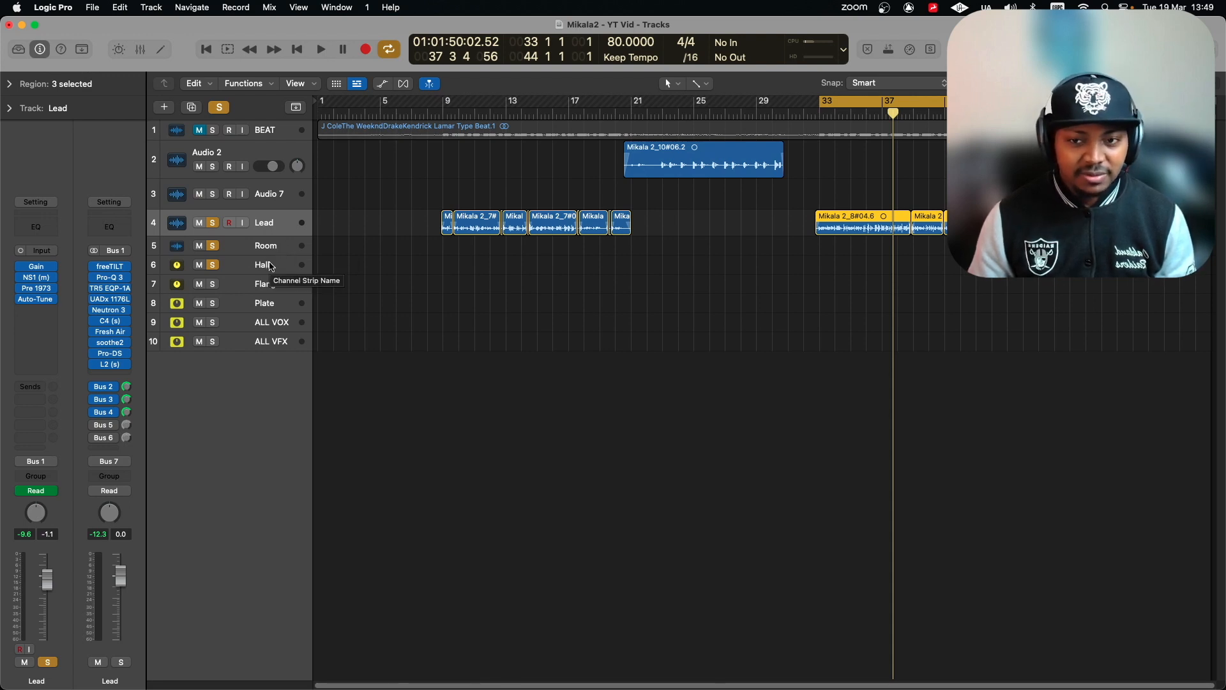
- Solo the Flanger return and clear the solos on Hall, Room and Lead
click(269, 287)
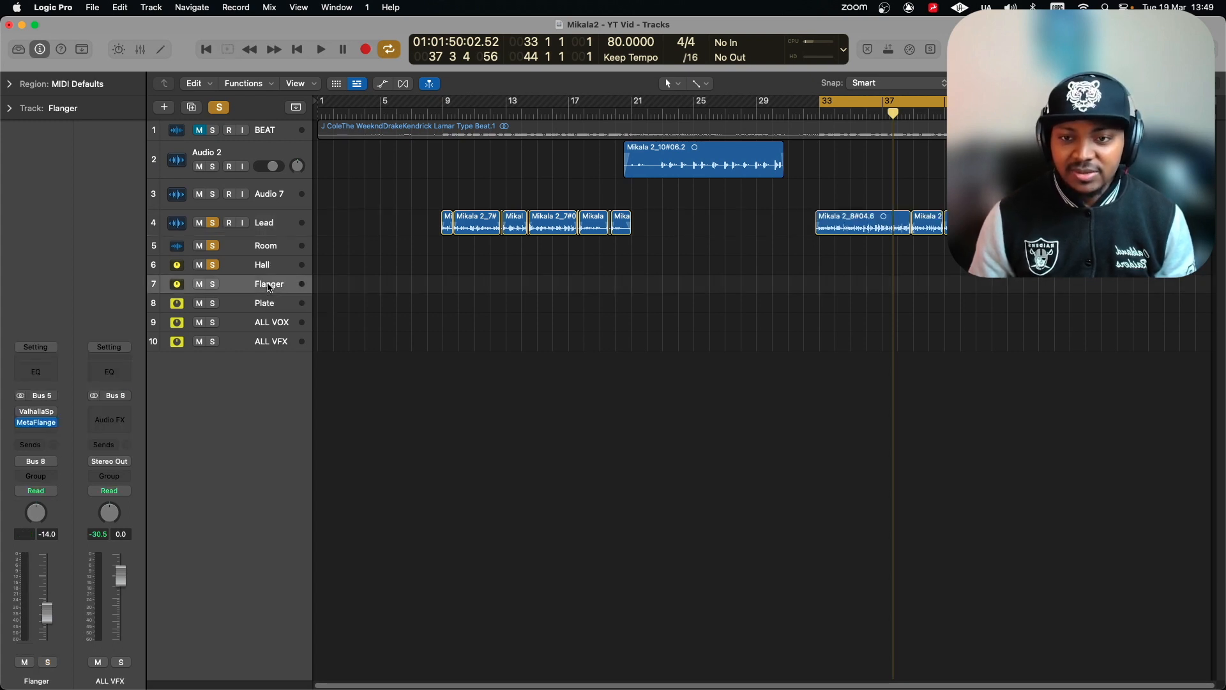
click(213, 285)
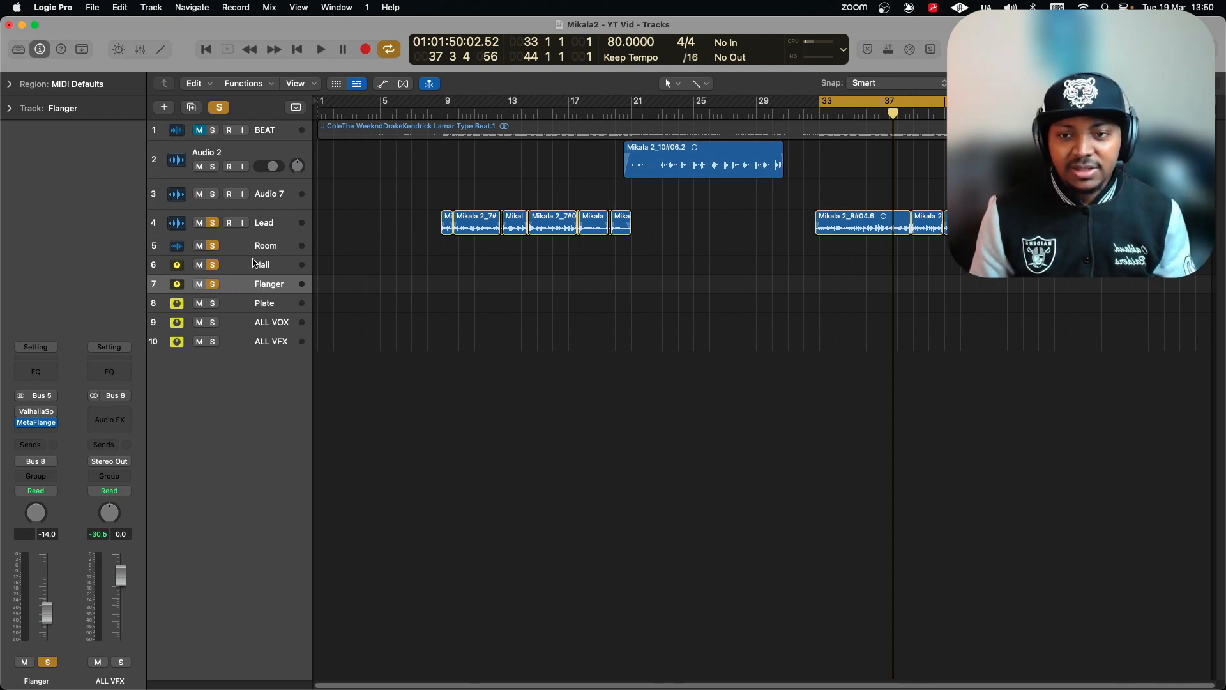
drag(213, 265, 216, 231)
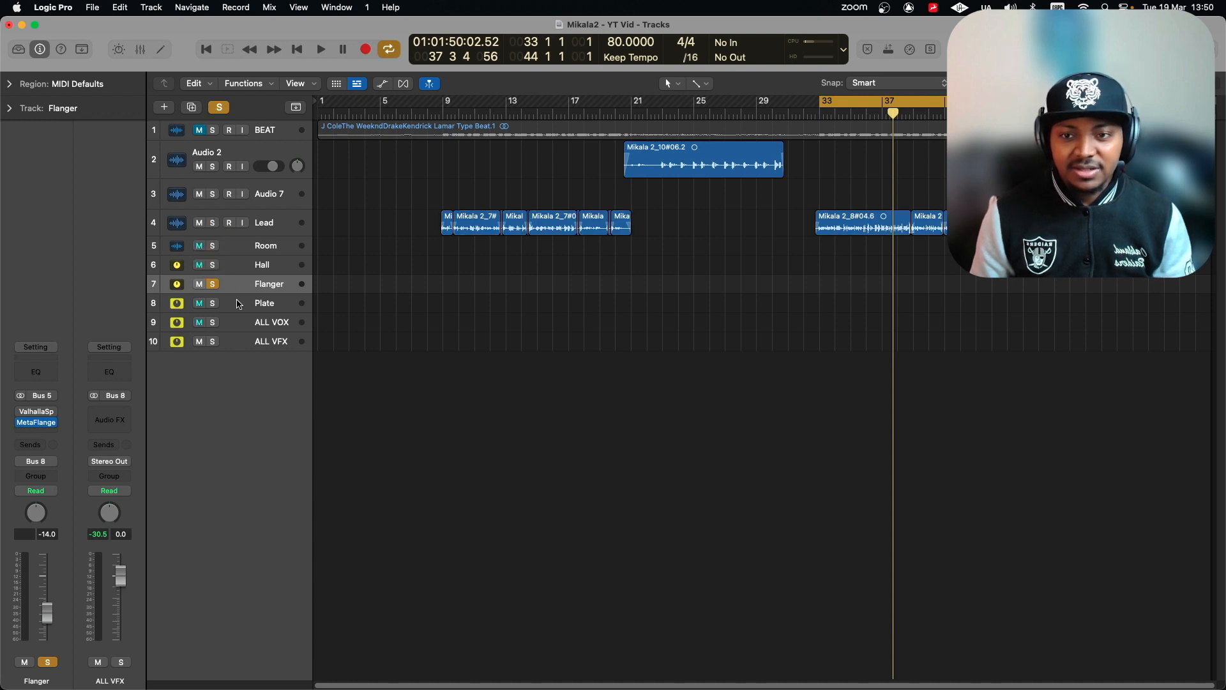
- Inspect MetaFlanger on the Flanger return and audition the effect alone and together with the Lead vocal
click(37, 425)
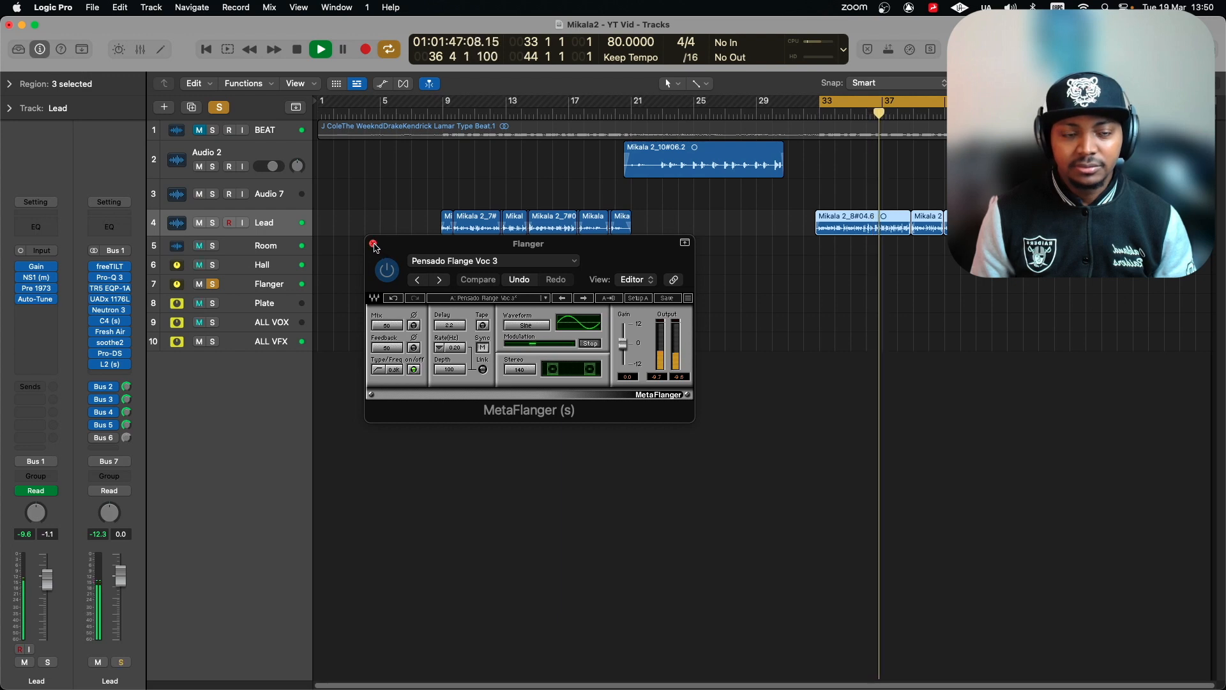
click(214, 224)
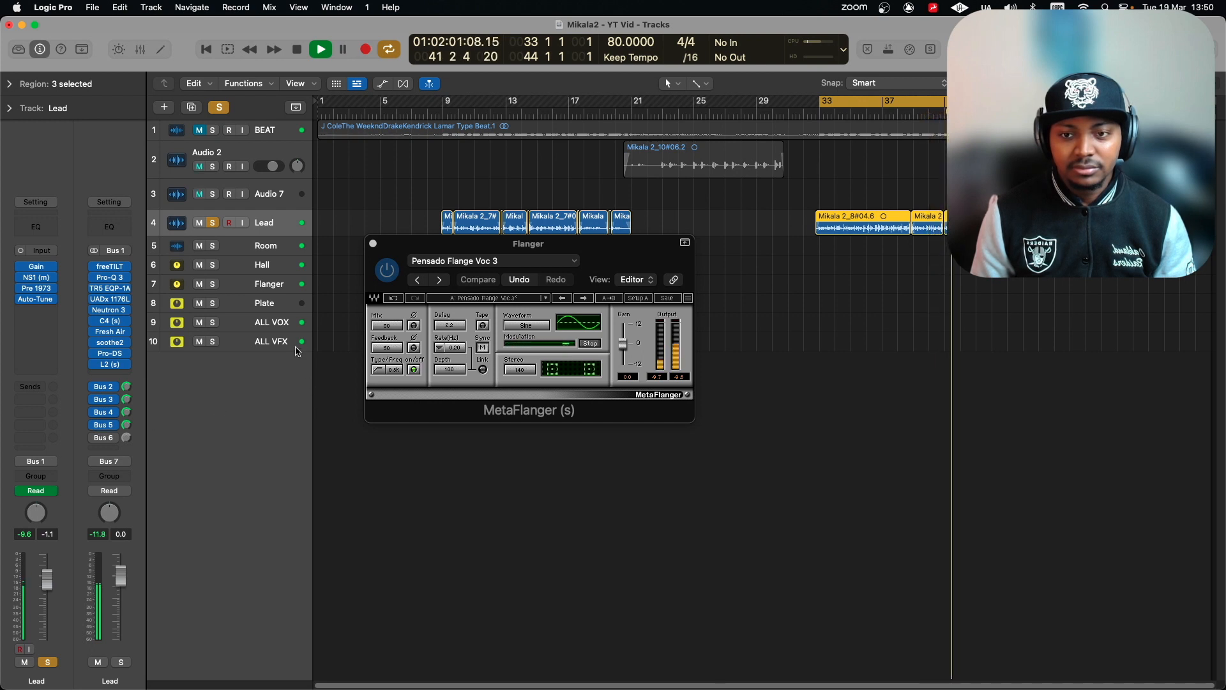
key(space)
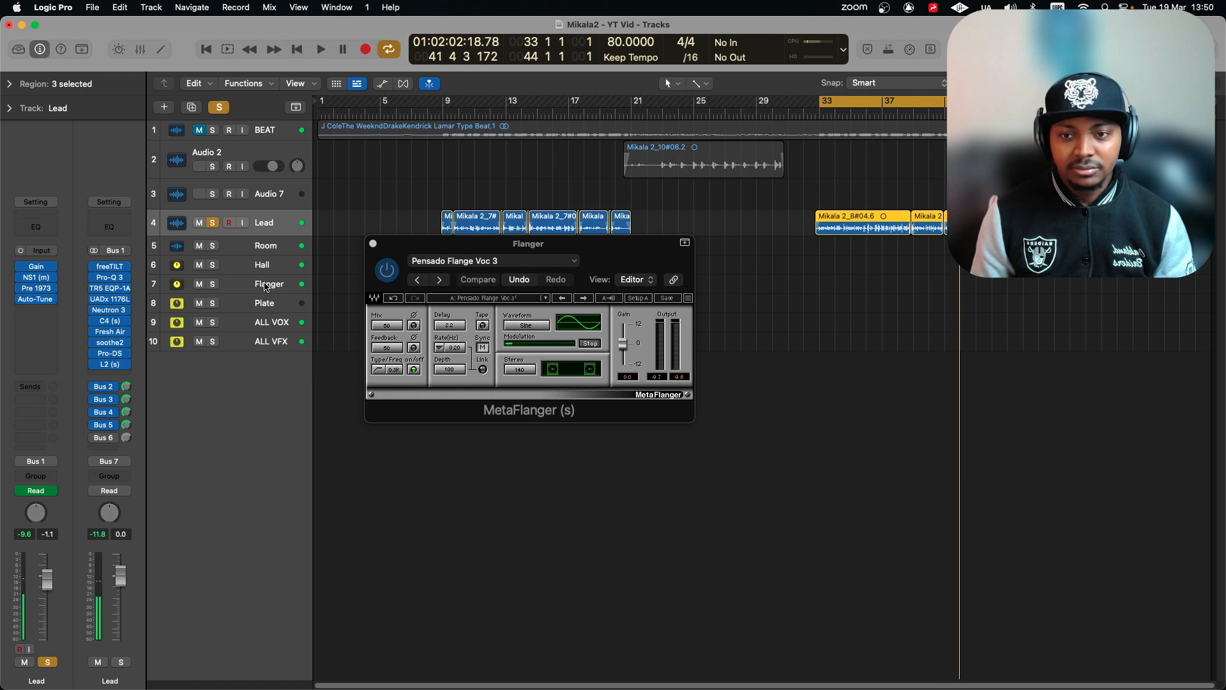
click(266, 287)
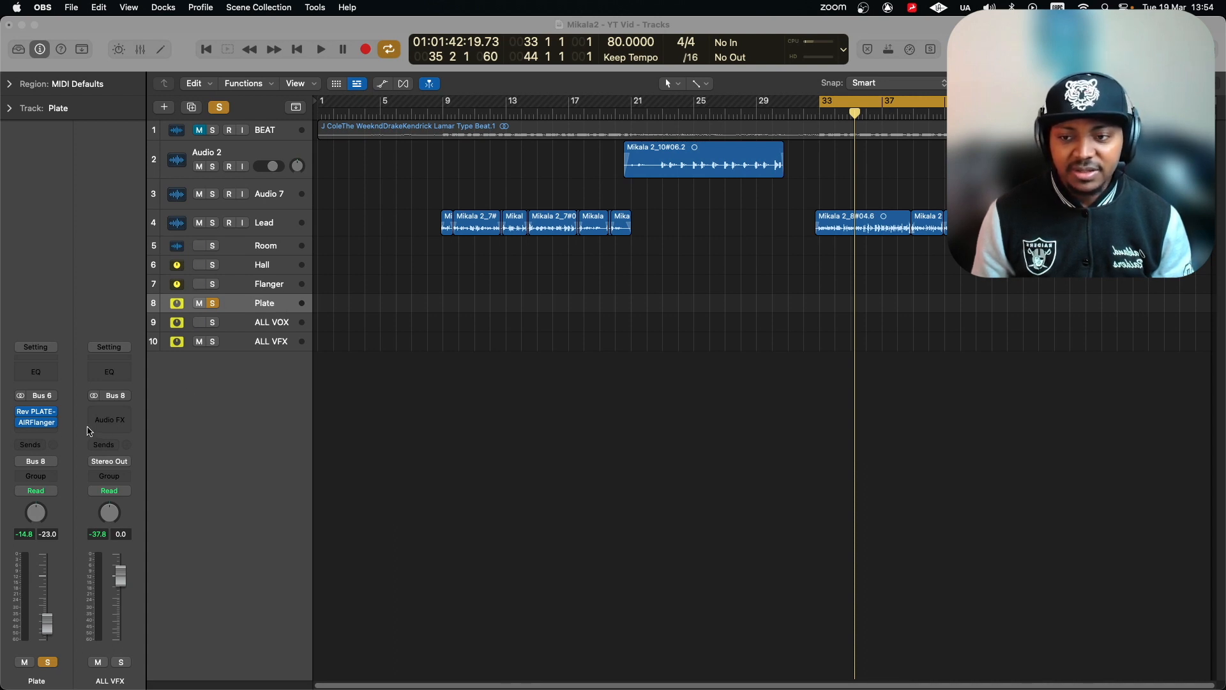
- Examine the Rev PLATE-140 reverb on the Plate return, including its pre-delay and high-pass filter
click(32, 412)
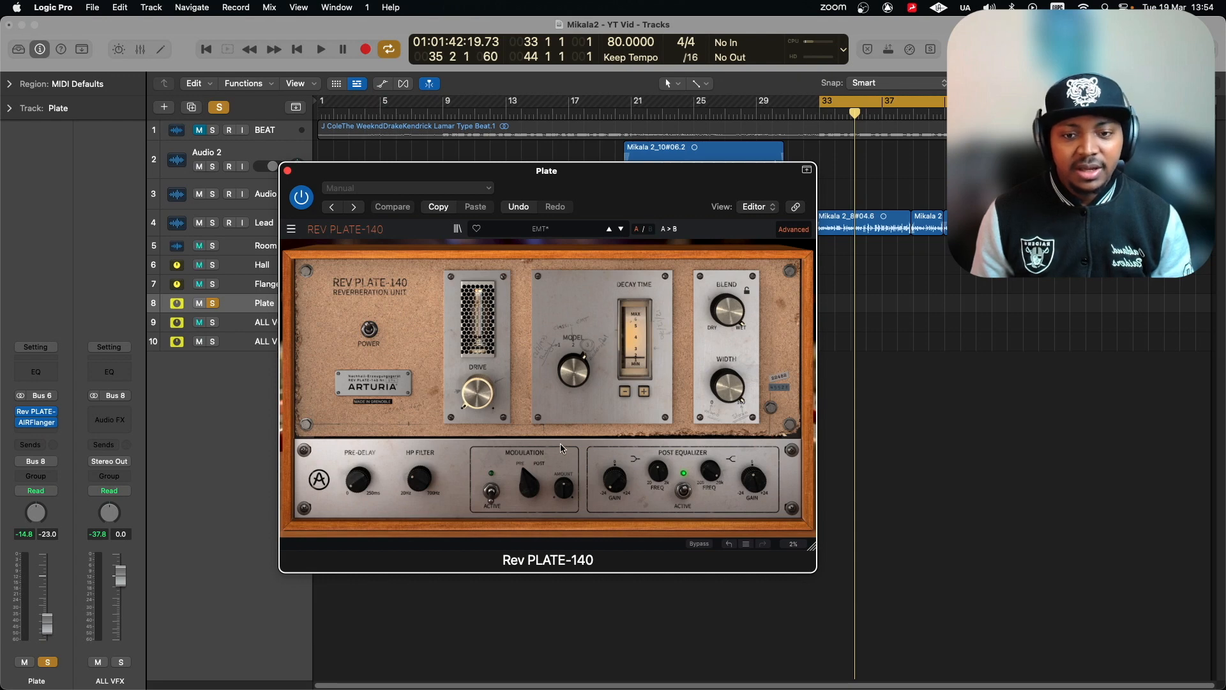
mouse_move(360, 484)
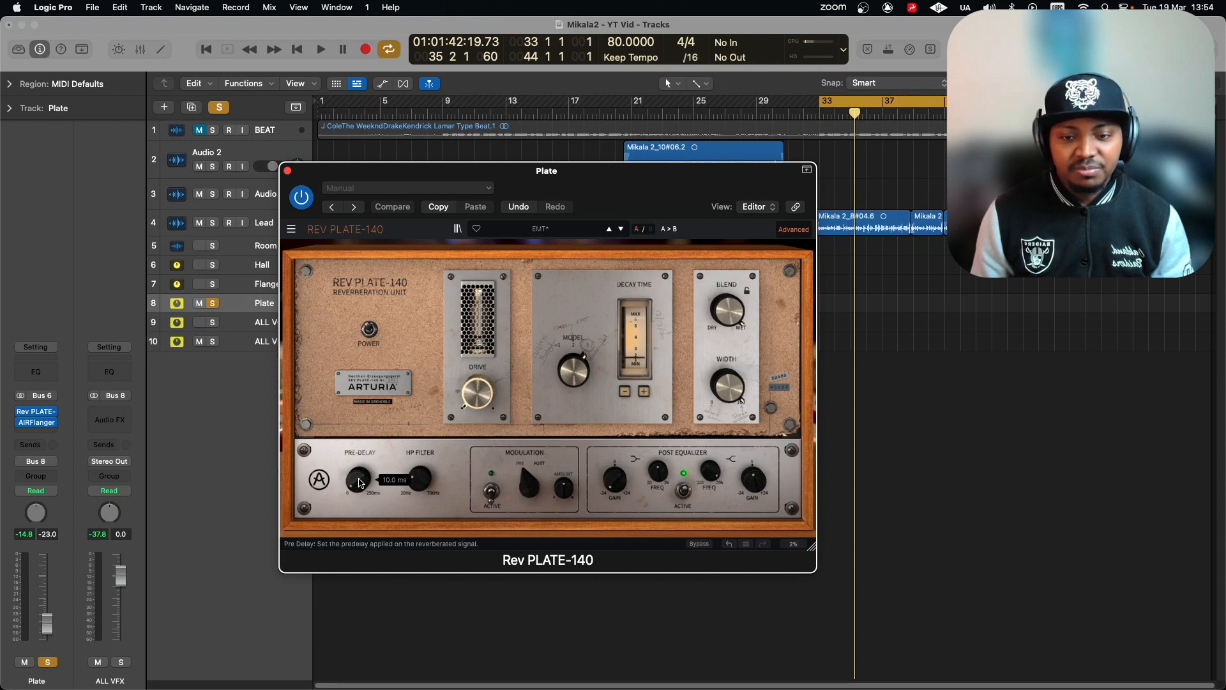
mouse_move(422, 483)
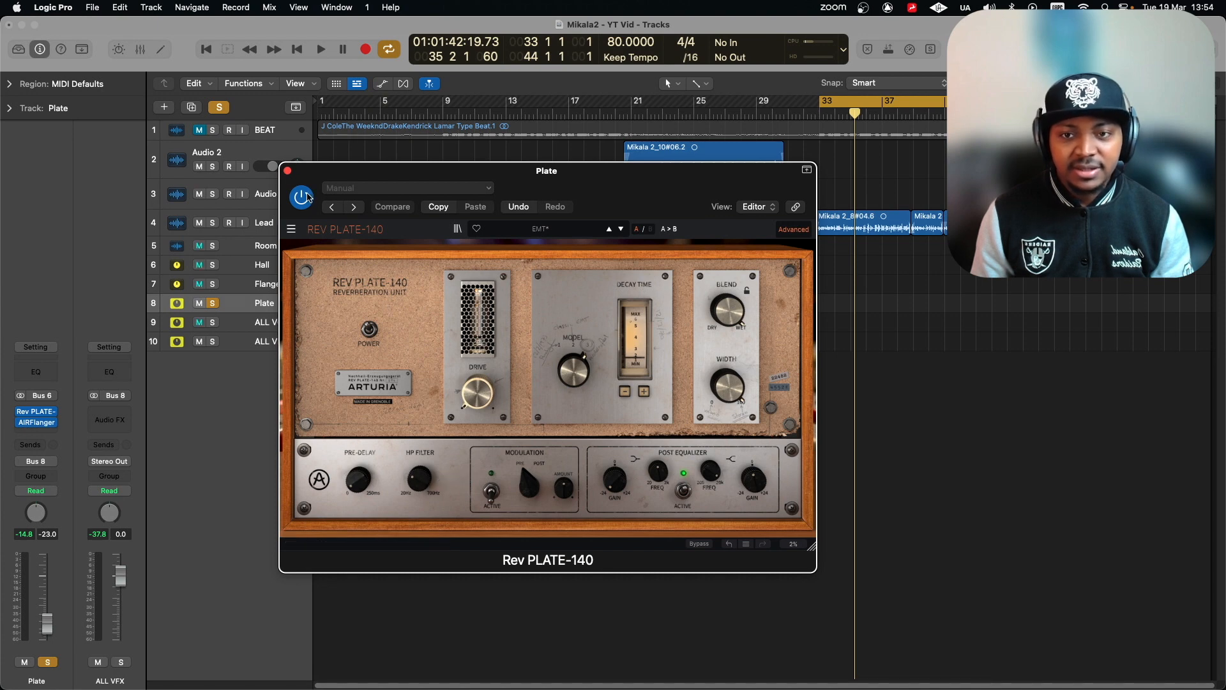
click(286, 171)
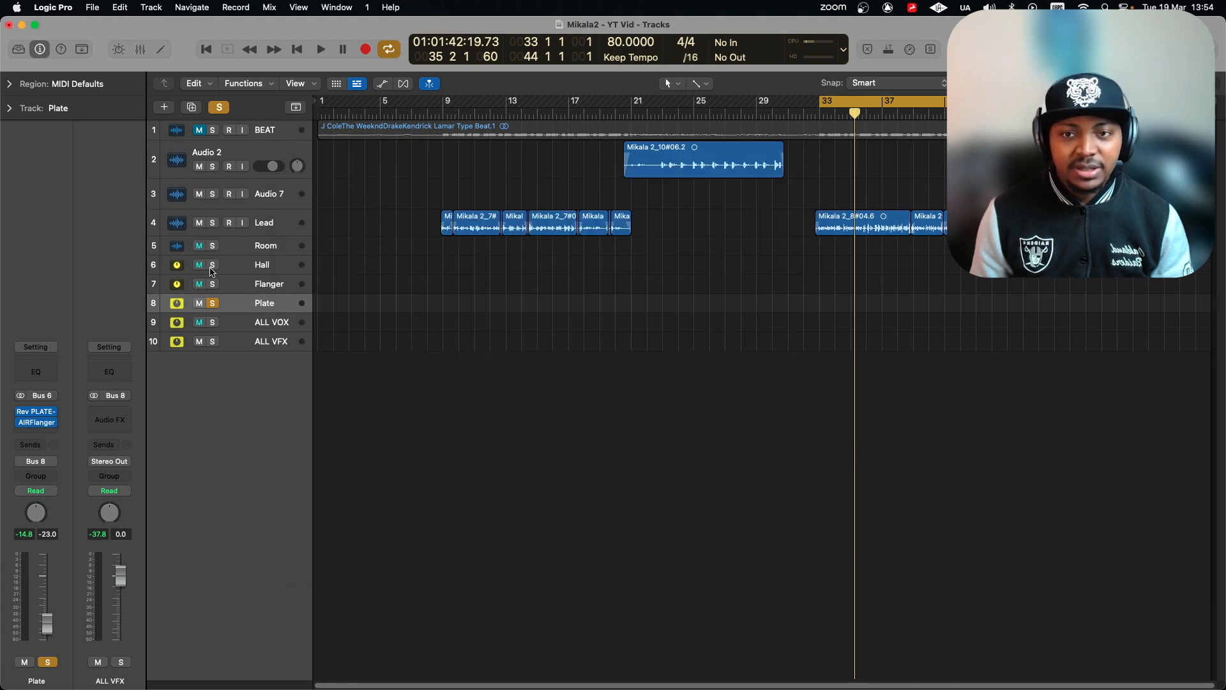
- Examine the AIRFlanger settings on the Plate return and audition the soloed return
click(38, 424)
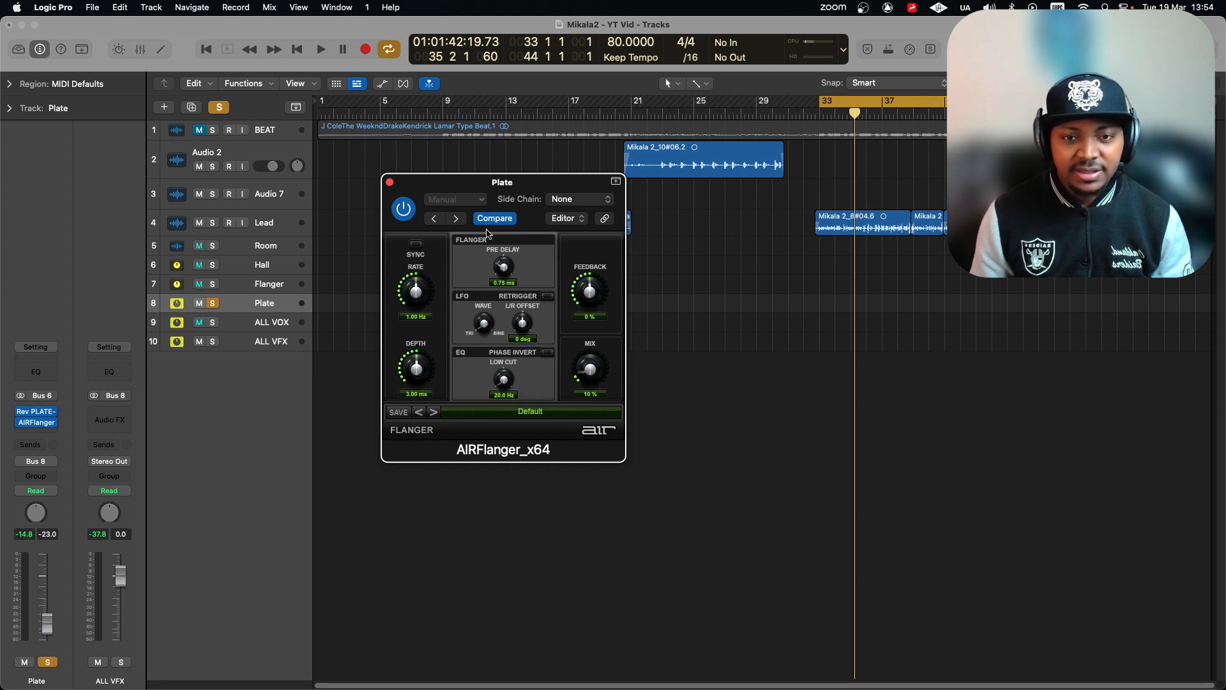
click(391, 183)
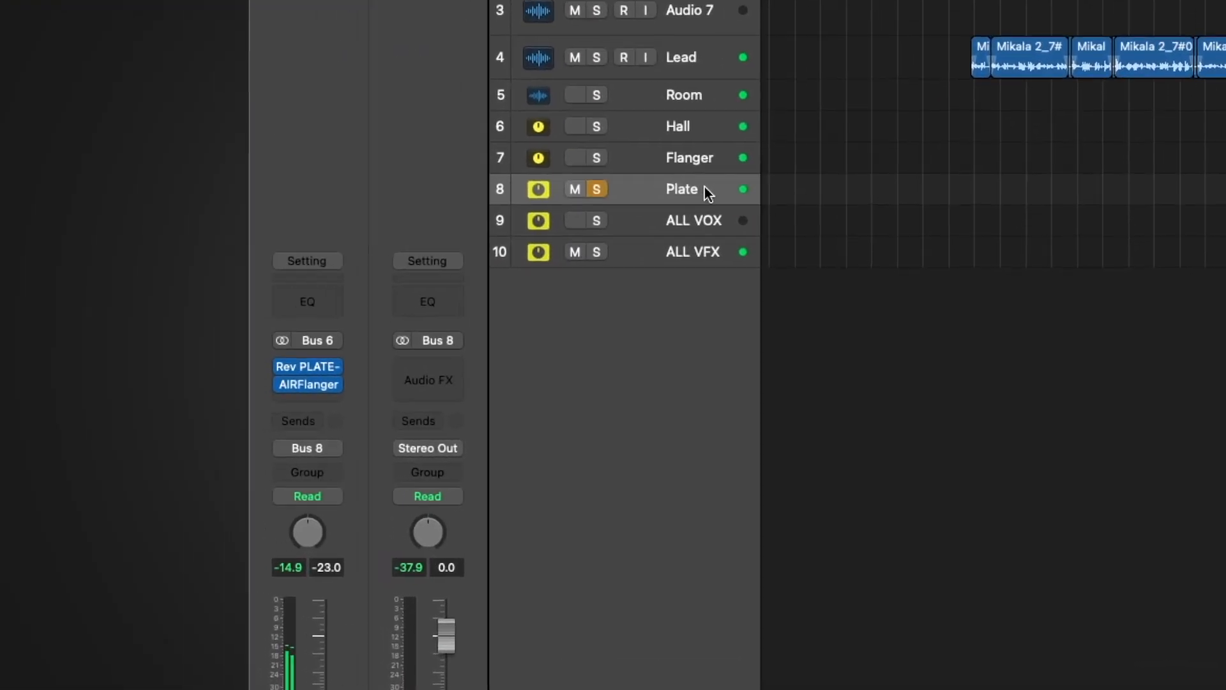
mouse_move(123, 408)
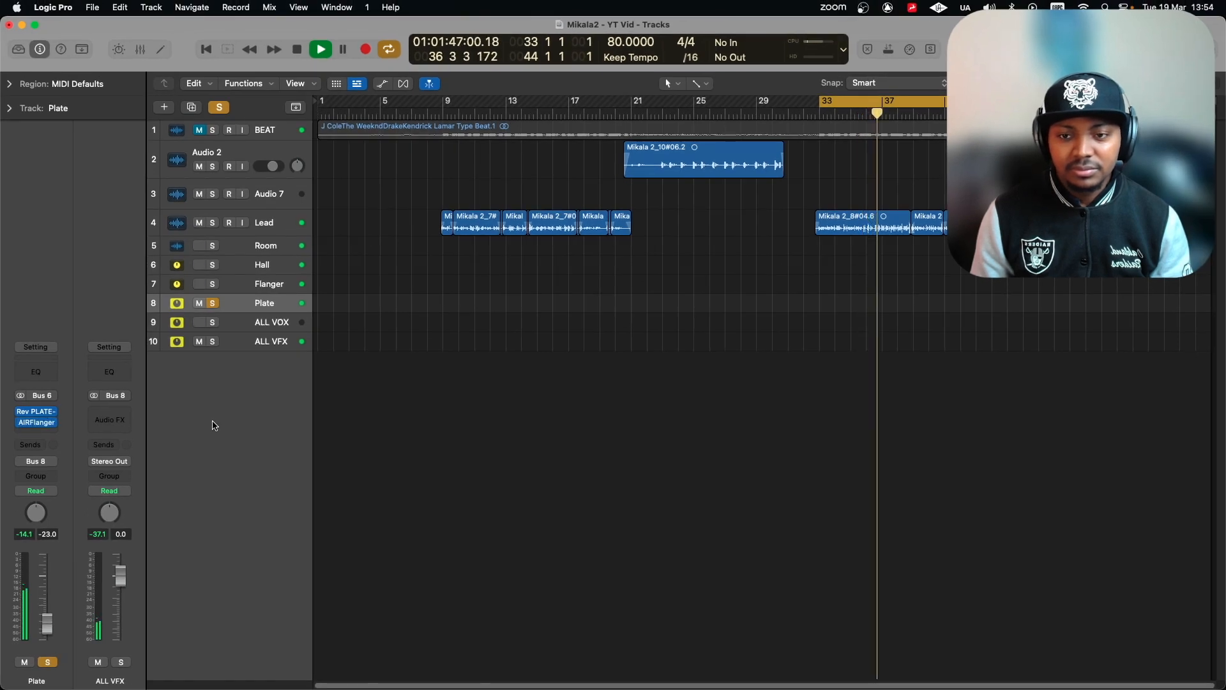
key(space)
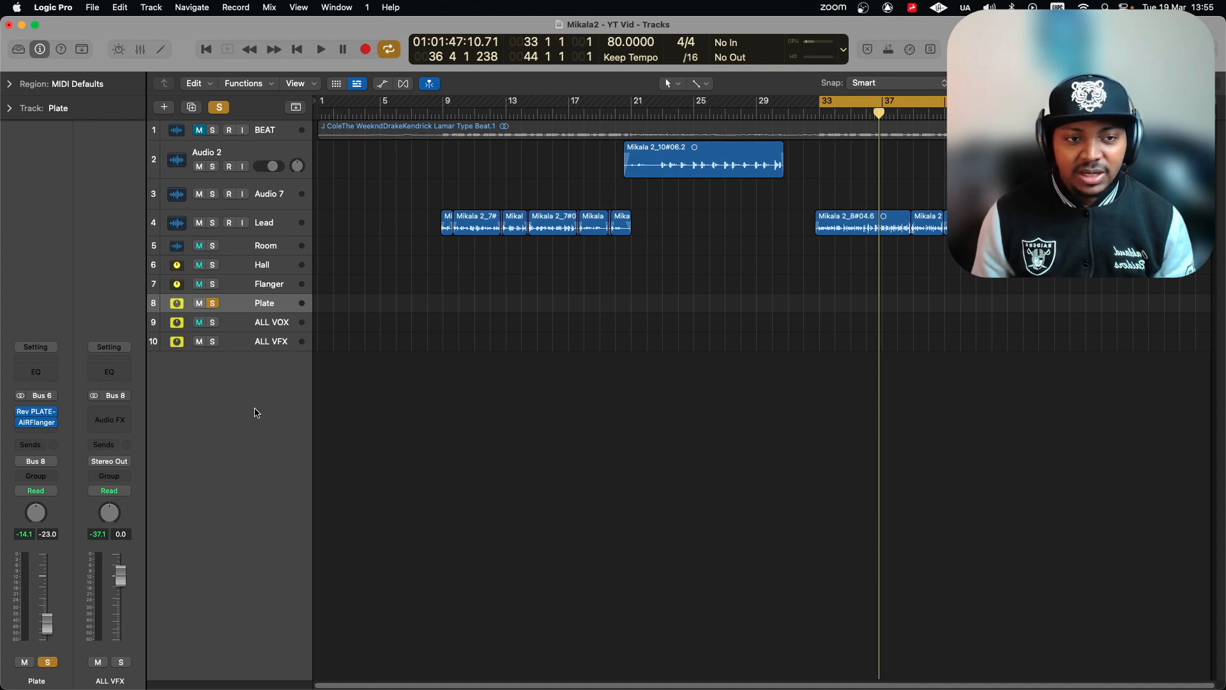
- Clear the Plate return's solo and play the soloed Lead vocal with its effects while viewing the ALL VOX and ALL VFX channels
click(213, 302)
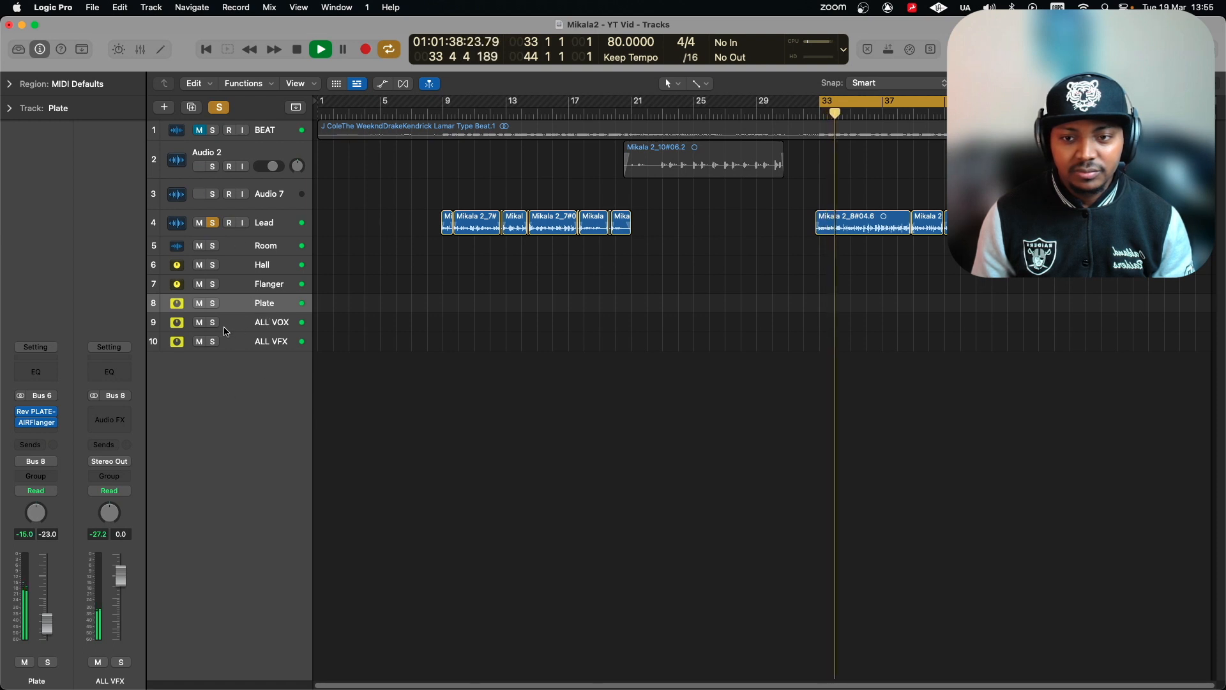
click(256, 324)
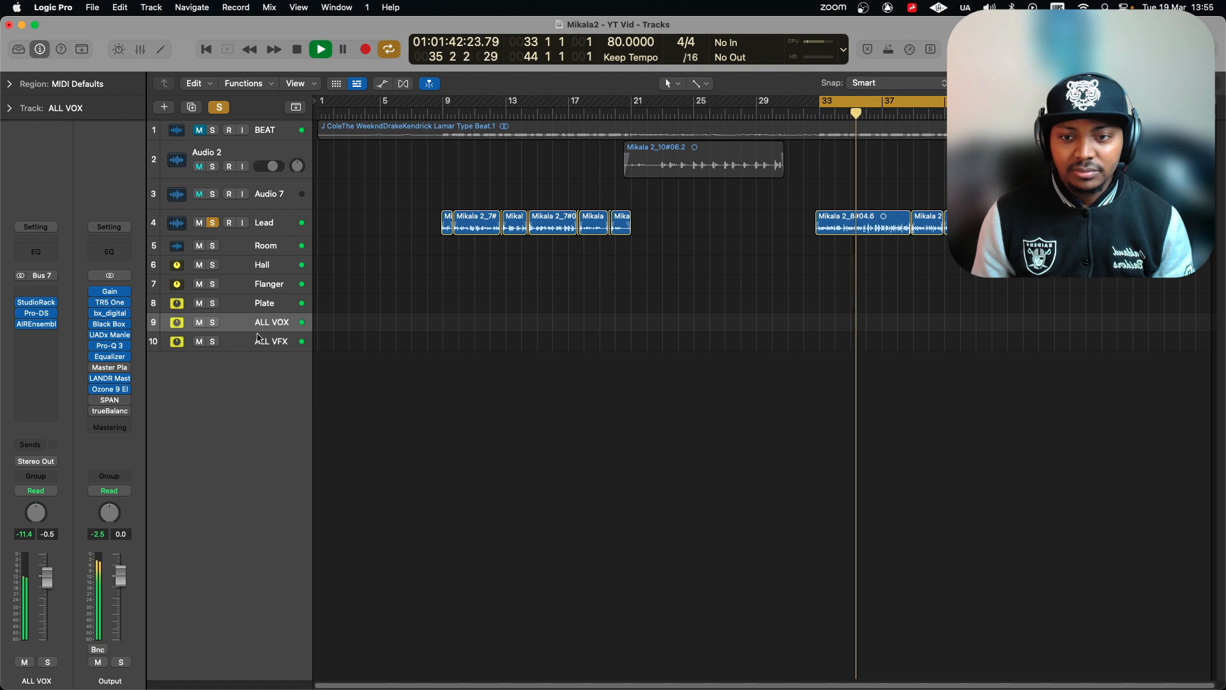
click(257, 341)
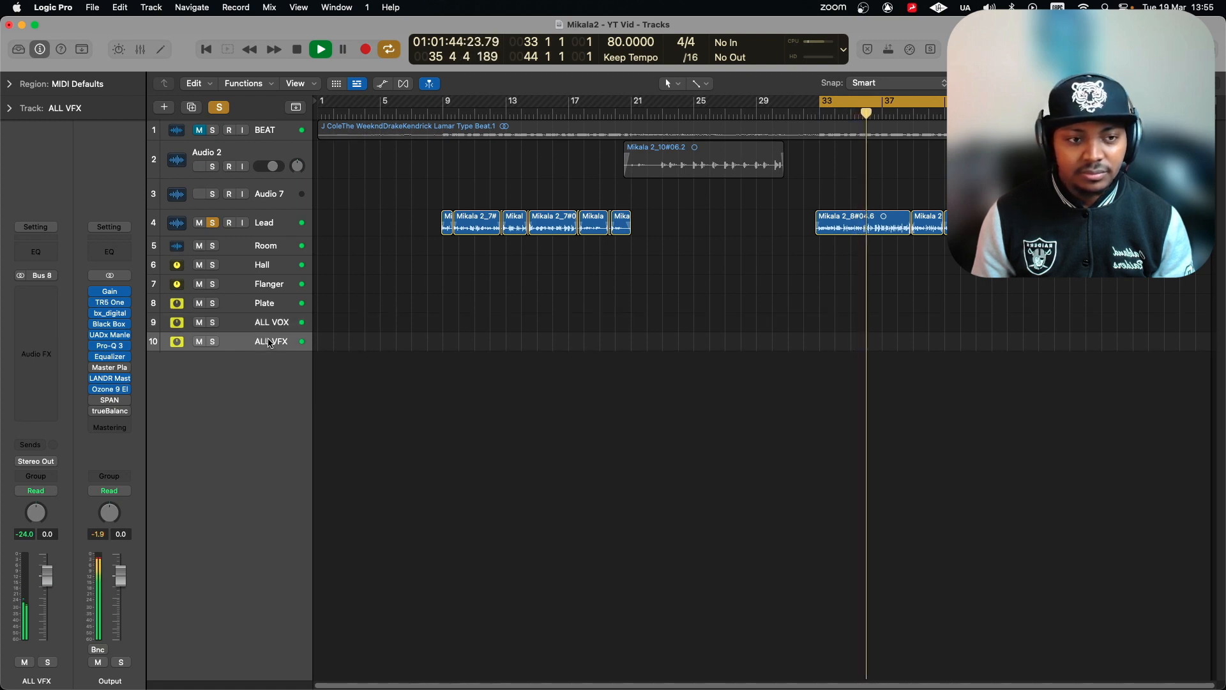
key(space)
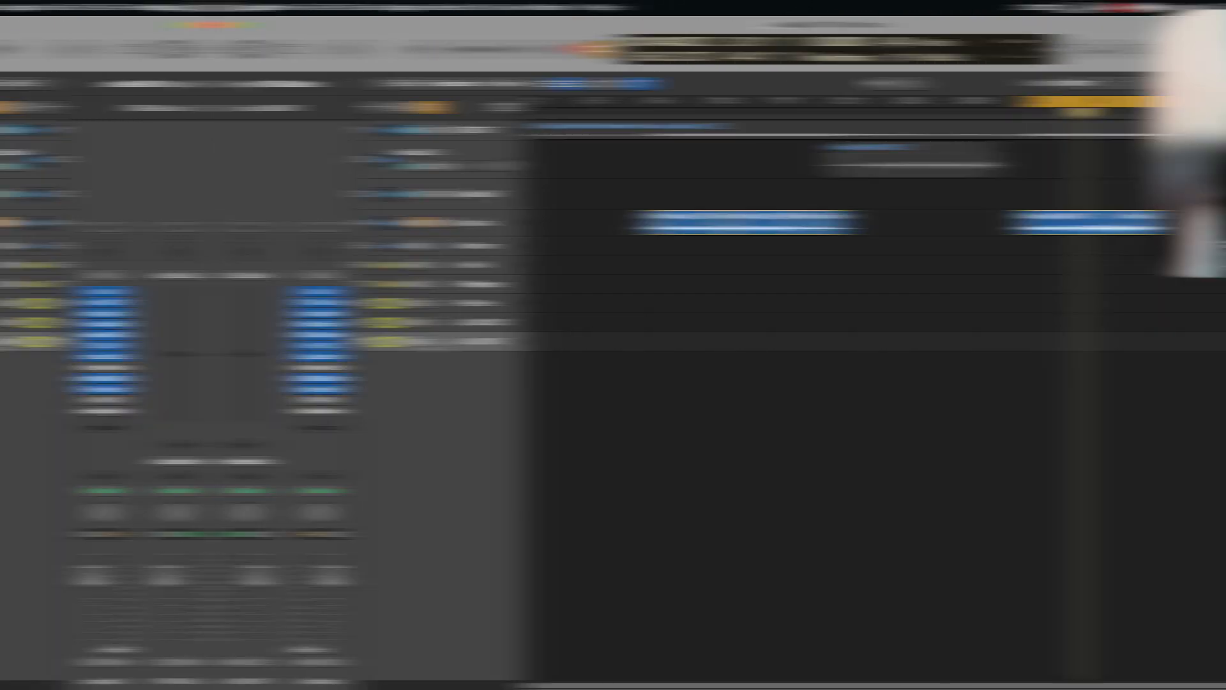
key(space)
- Mute and unmute ALL VFX during playback to compare the Lead vocal without and with its effects
click(200, 341)
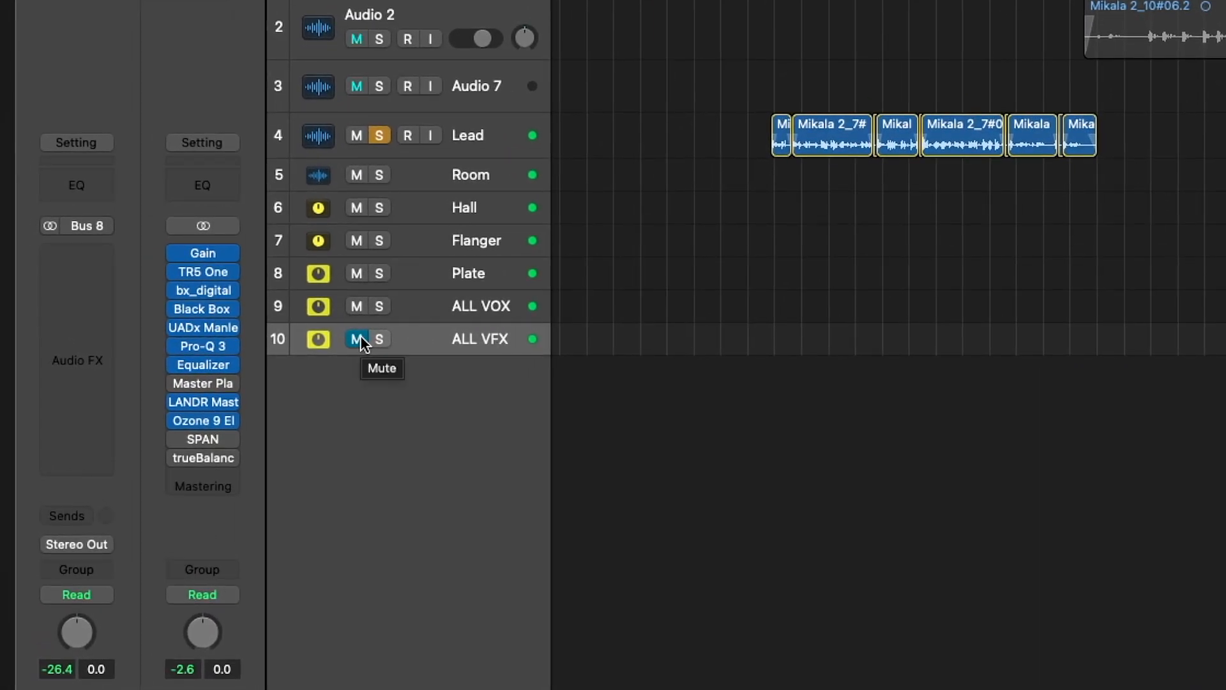
click(359, 338)
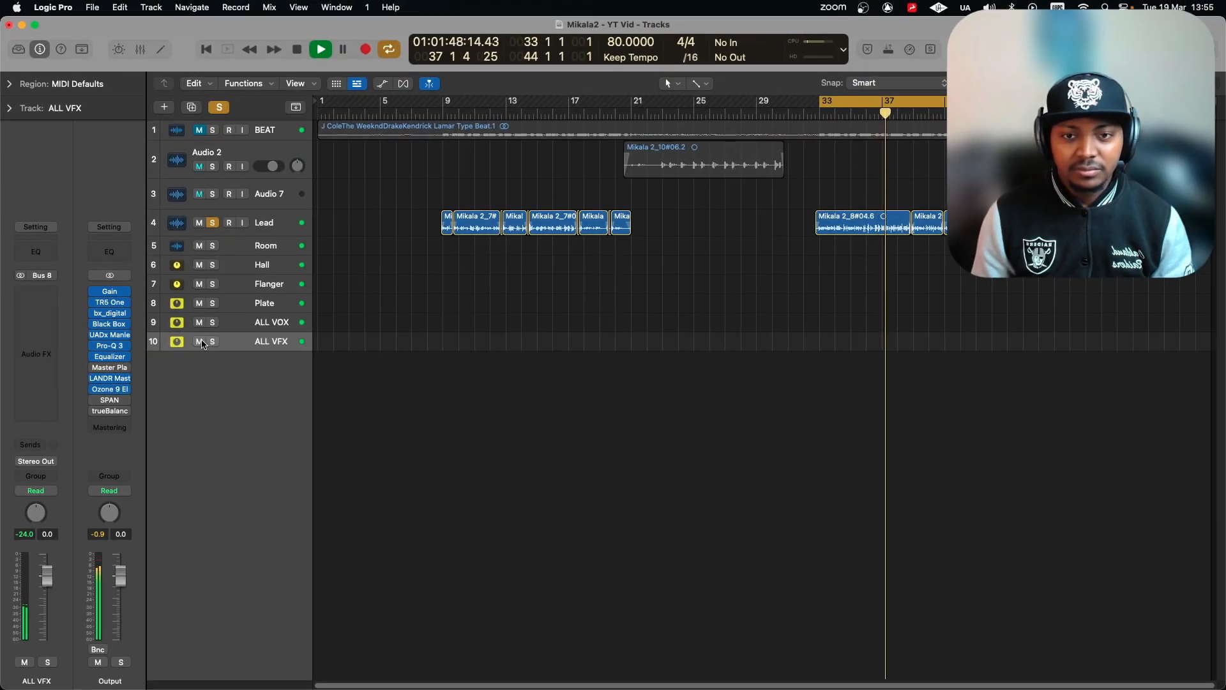
key(space)
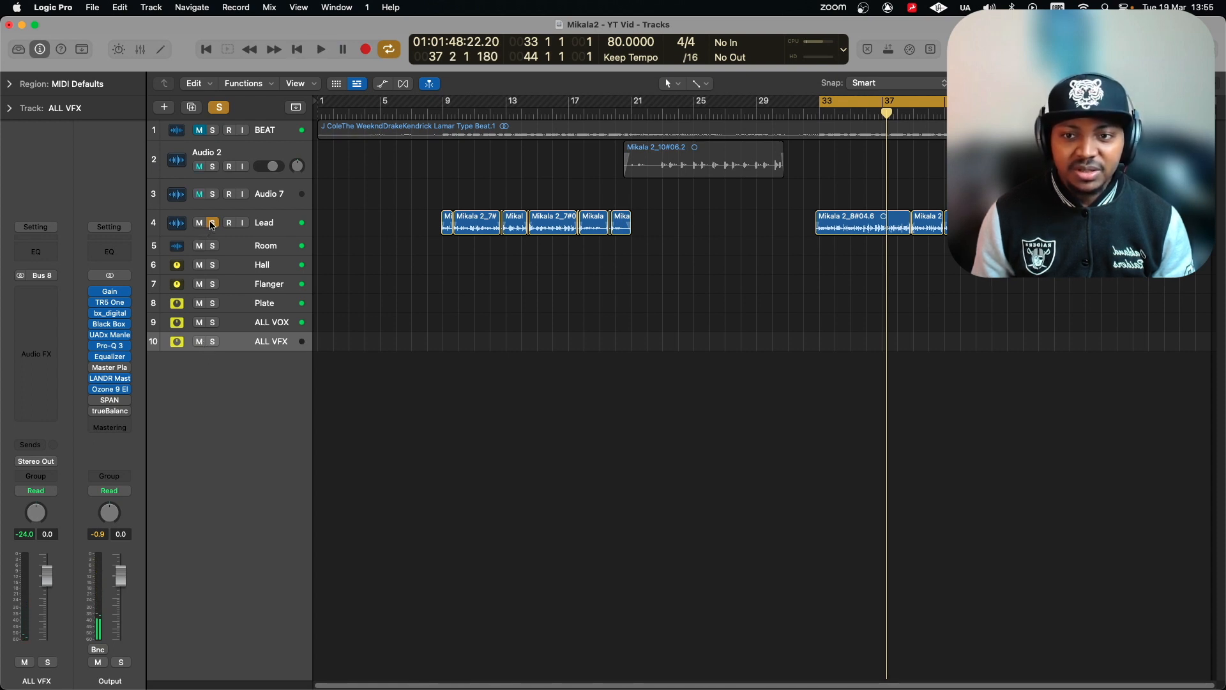
- Clear the Lead solo, unmute the BEAT track and audition the vocal and effects in the full mix
click(212, 223)
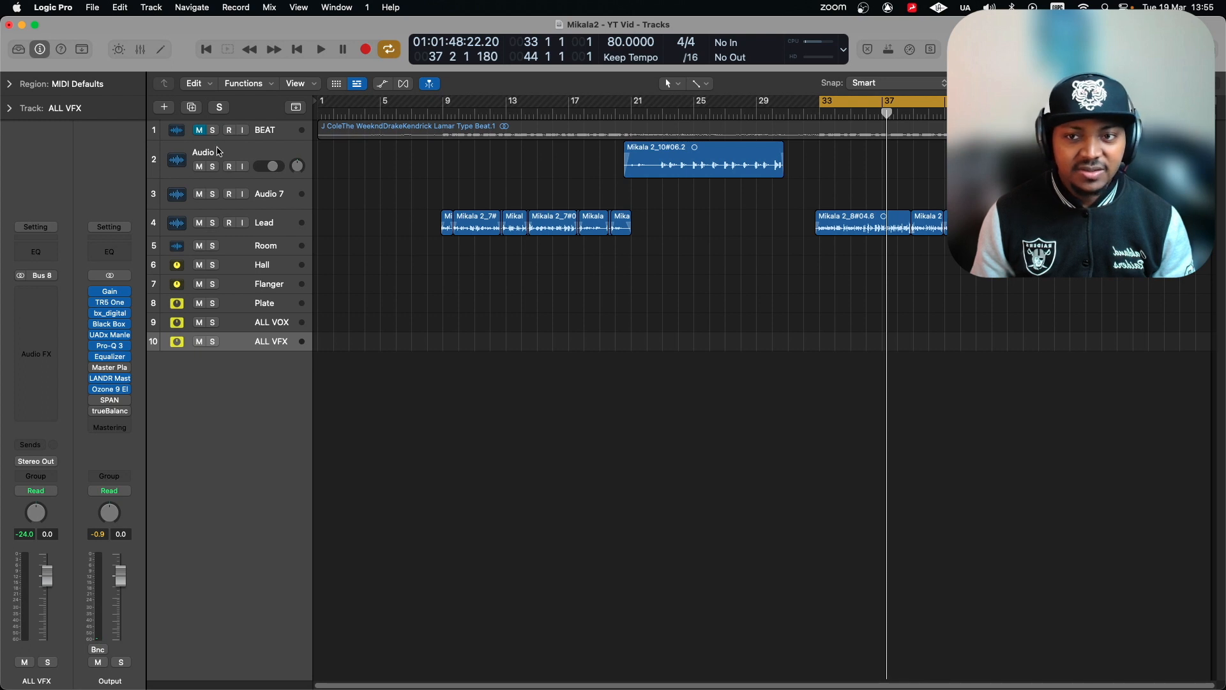
click(200, 130)
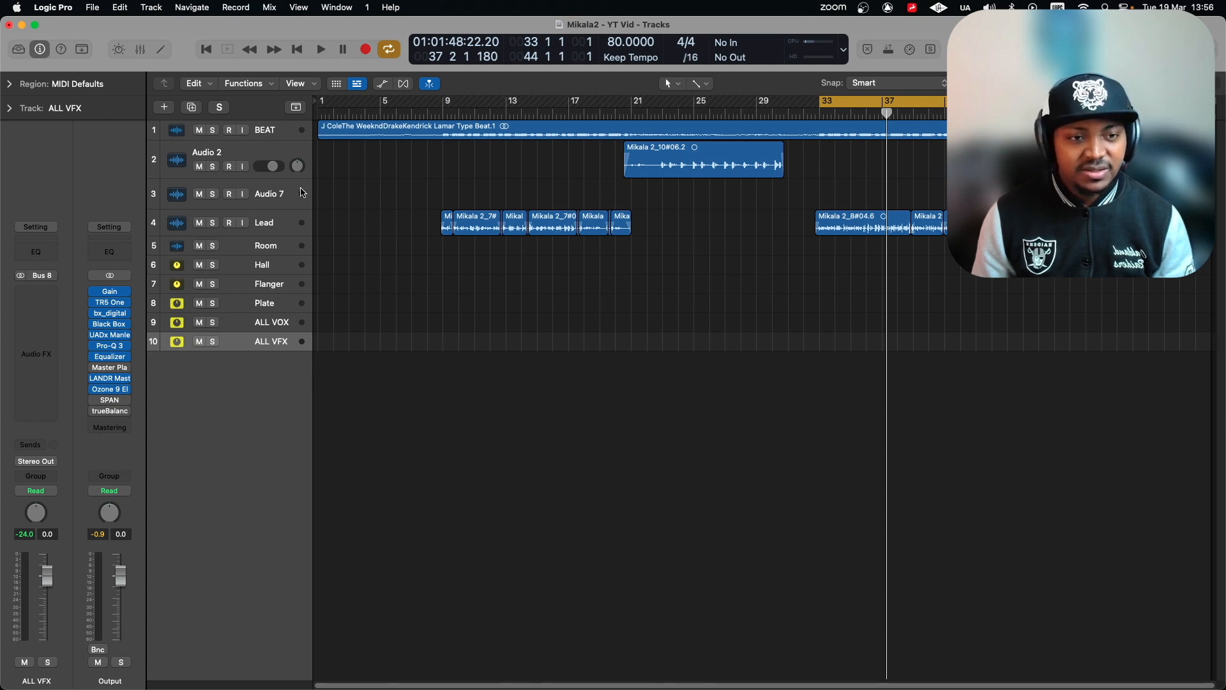
key(space)
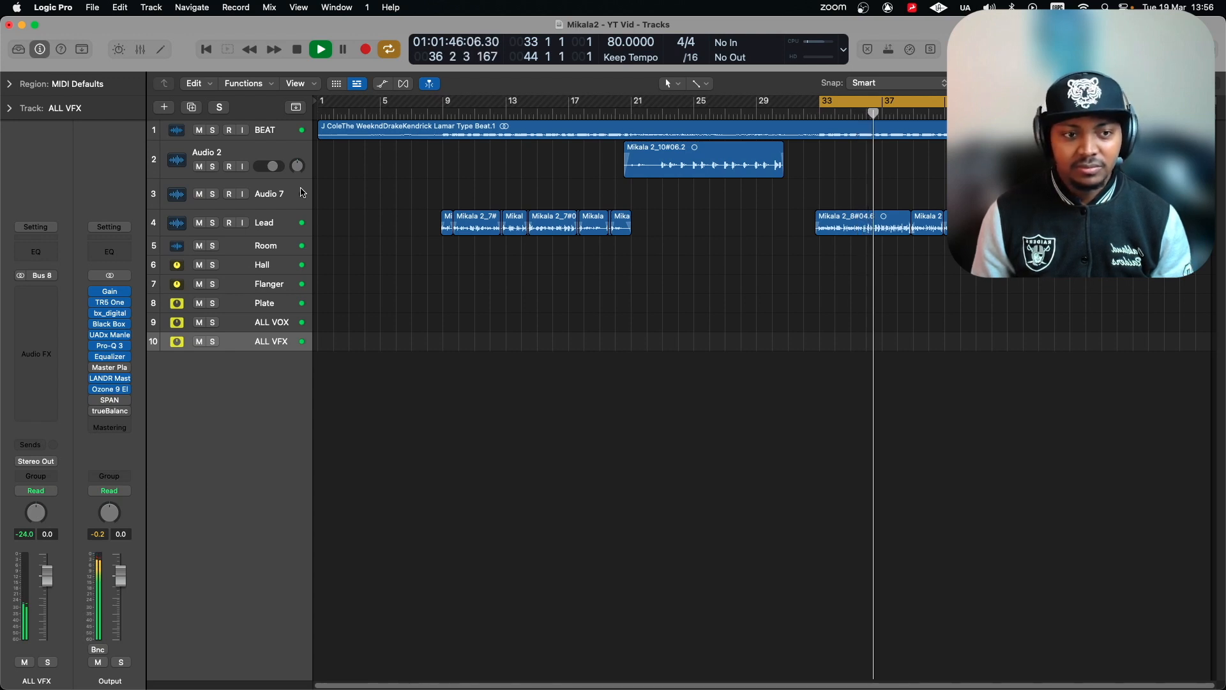
key(space)
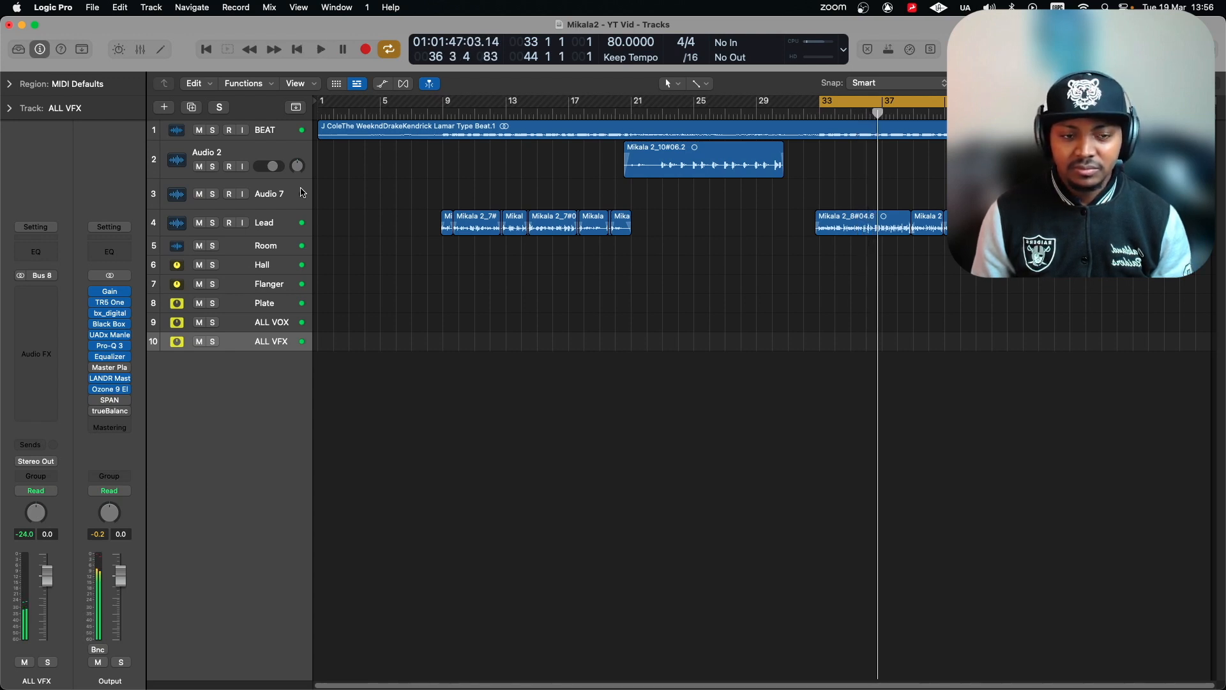